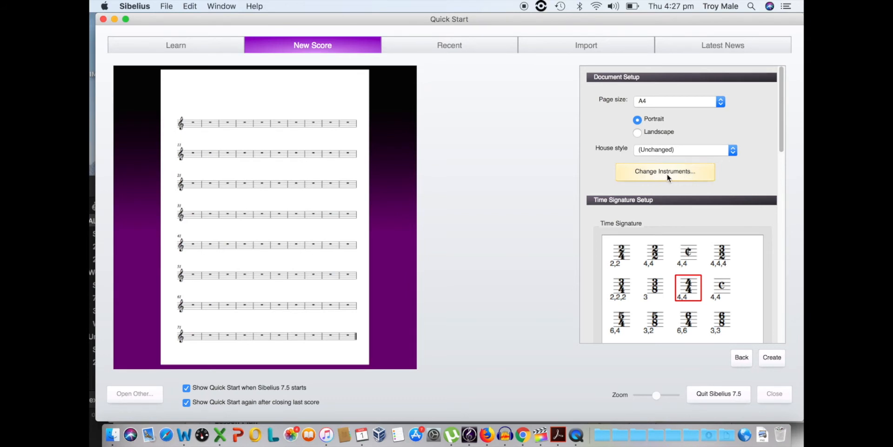
- Add two Acoustic Guitar [notation] and two Acoustic Guitar, standard tuning [tab] staves to the new score
click(667, 175)
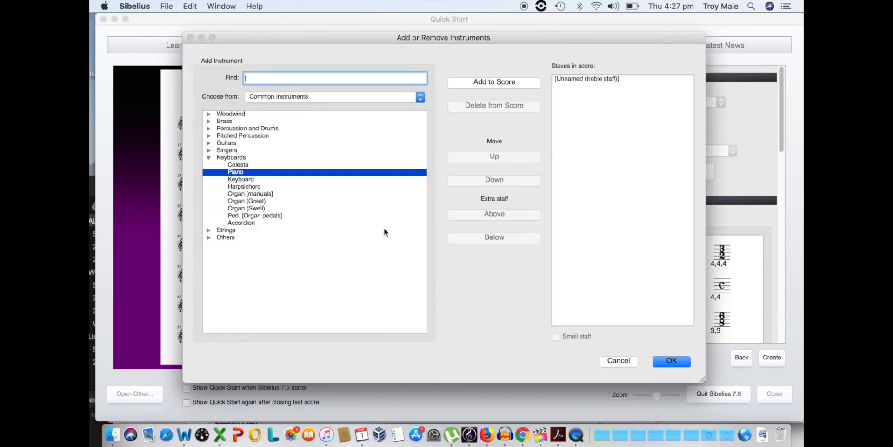
click(209, 143)
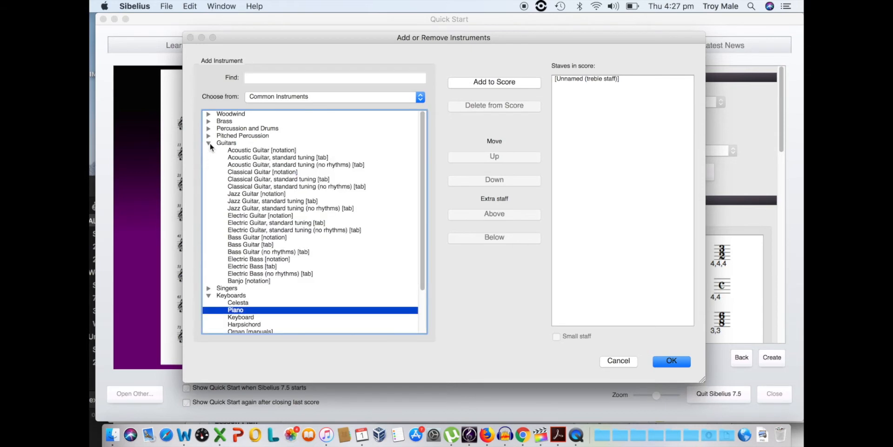
click(244, 150)
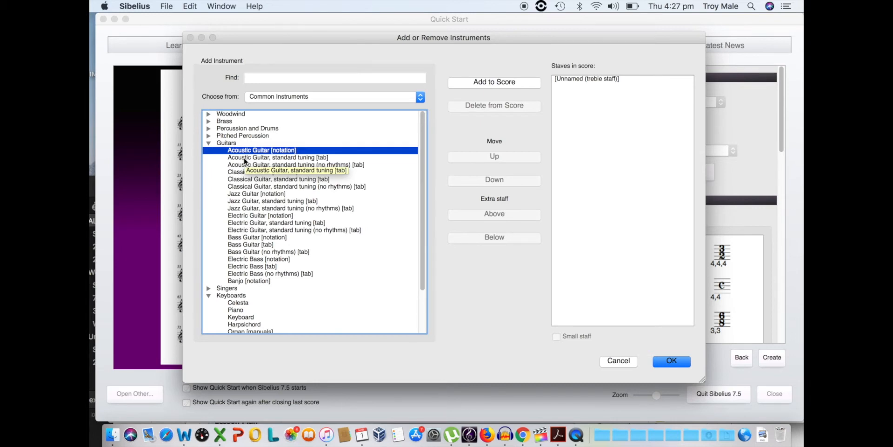
super+click(244, 159)
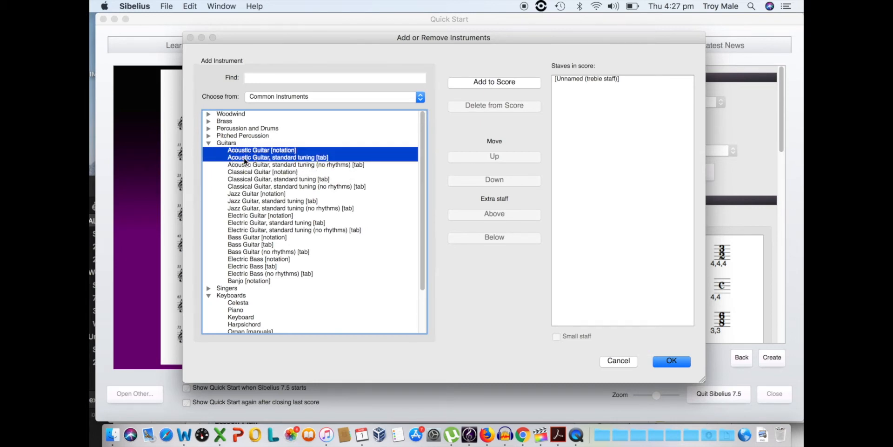
click(482, 82)
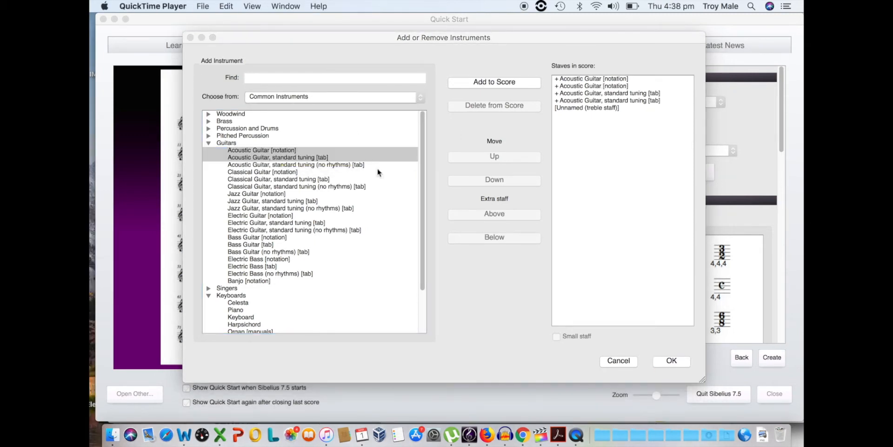
- Move the first guitar tab staff up between the two notation staves and apply the instrument order
click(597, 94)
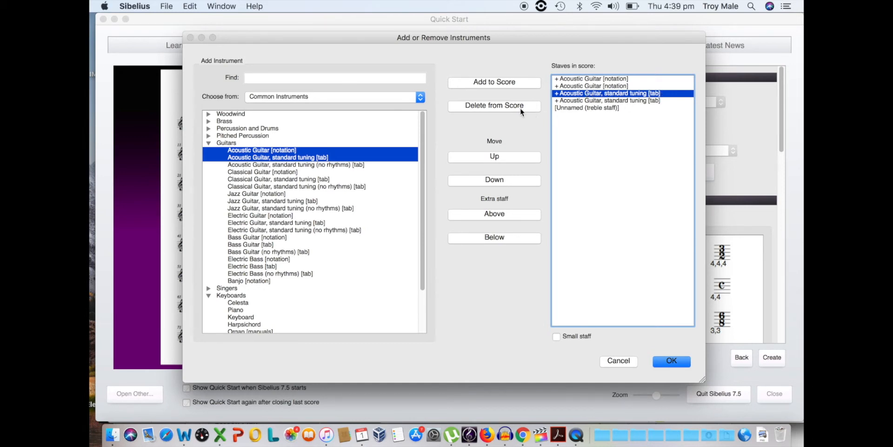
click(493, 155)
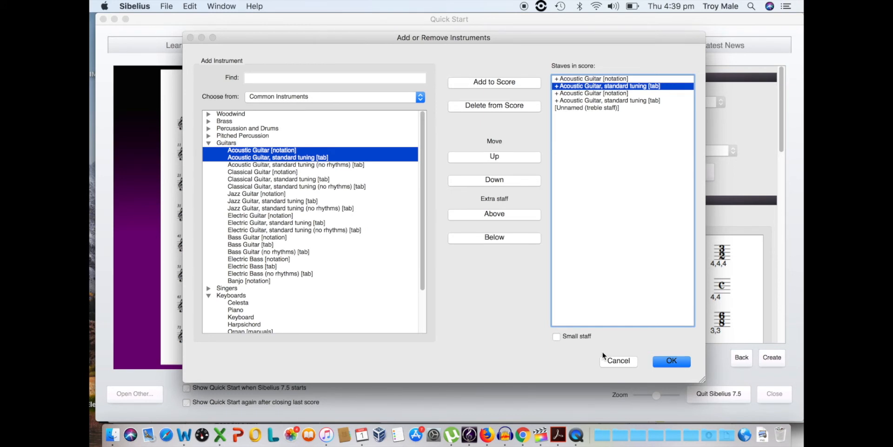
click(673, 361)
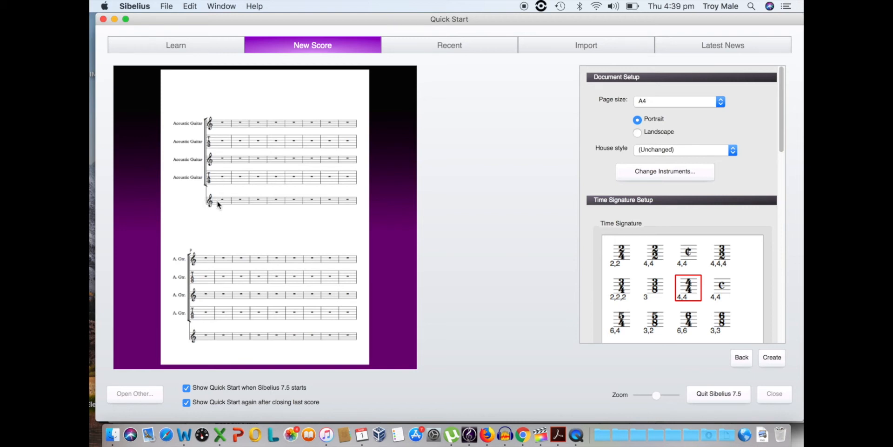
- Delete the unnamed treble staff from the score's instruments and apply the change
click(658, 170)
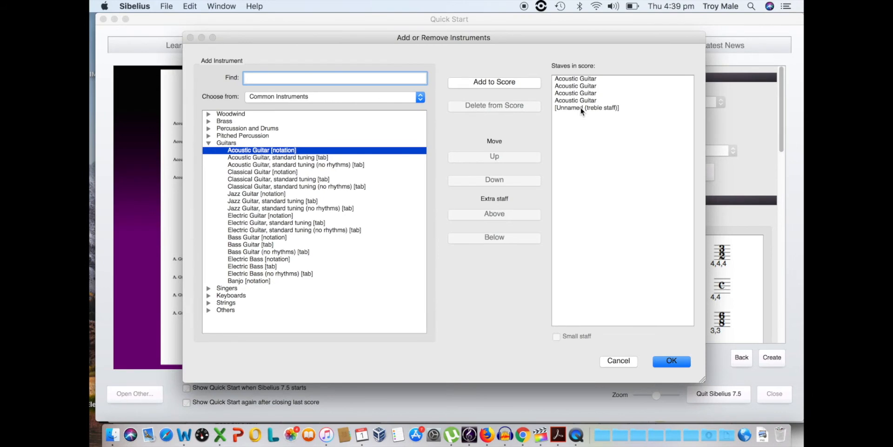
click(581, 108)
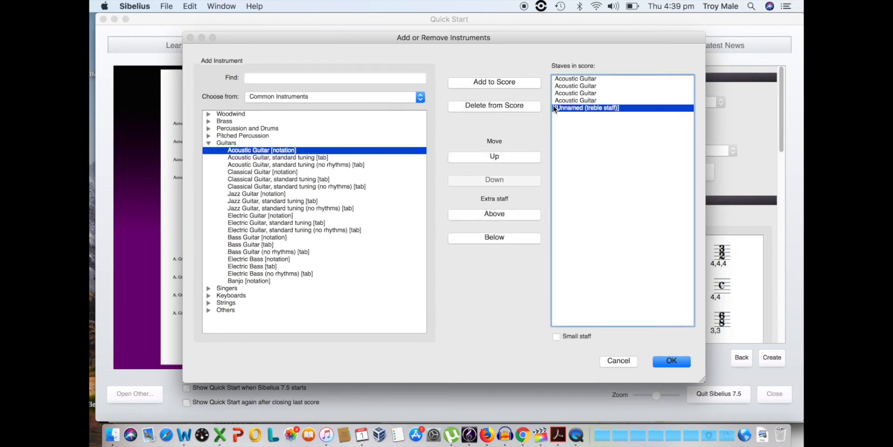
click(508, 107)
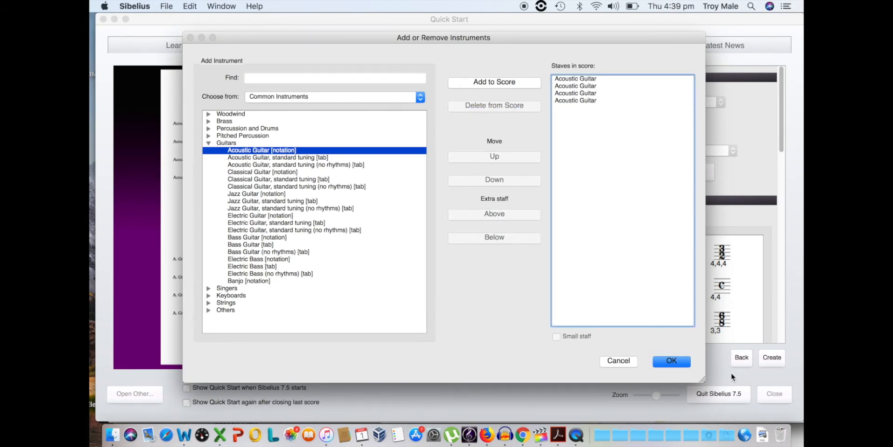
click(662, 361)
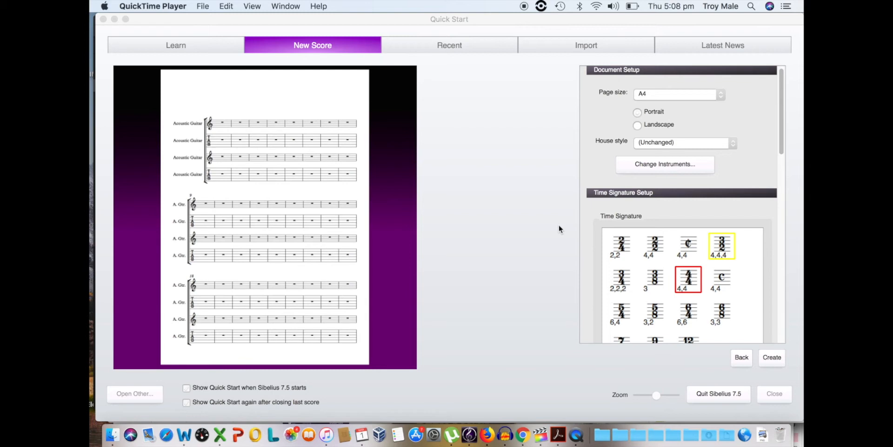
- Set the score's time signature to 3/4 and its tempo text to Moderato
click(626, 277)
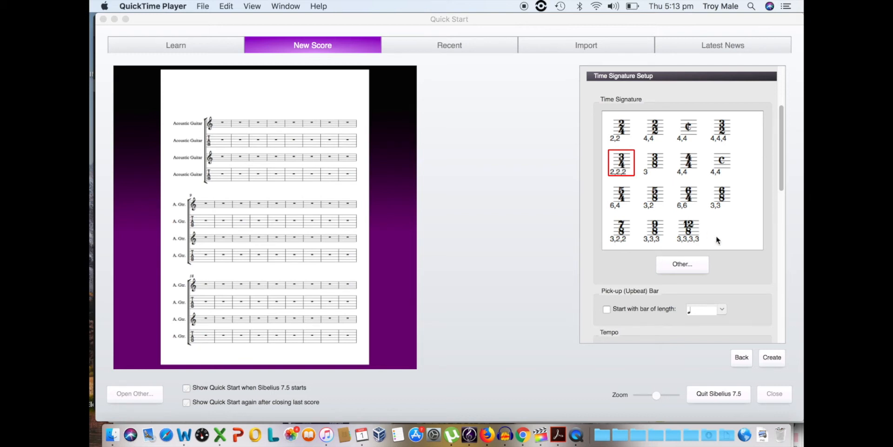
scroll(735, 244, down, 5)
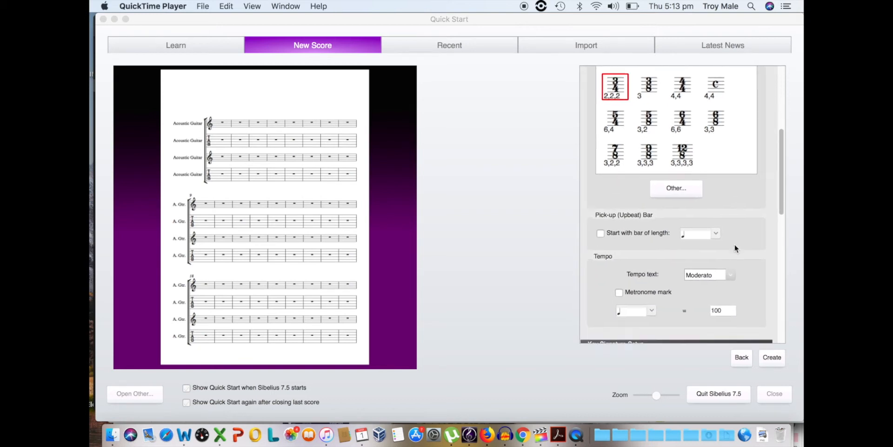
scroll(735, 247, down, 2)
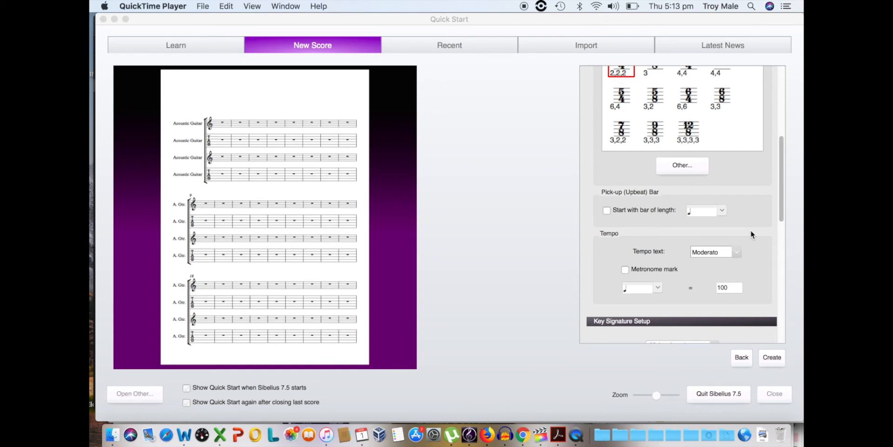
scroll(750, 230, down, 3)
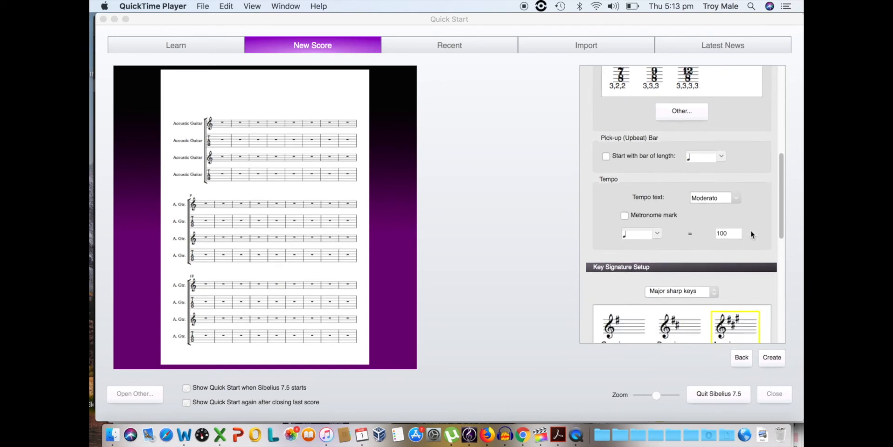
click(733, 178)
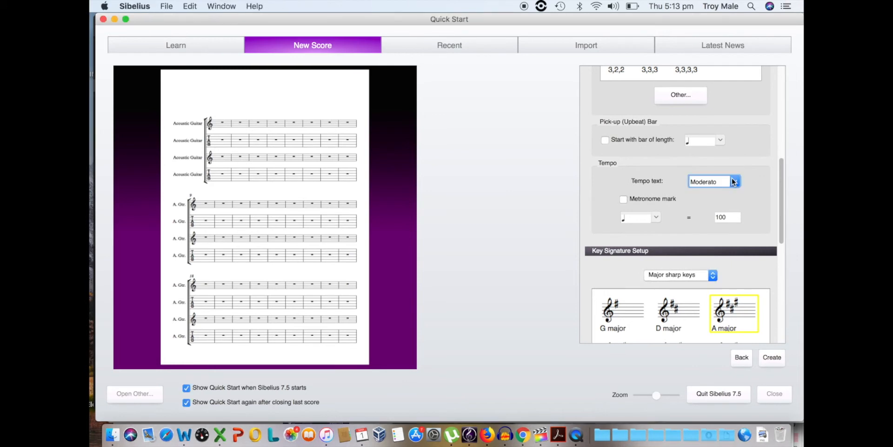
click(734, 182)
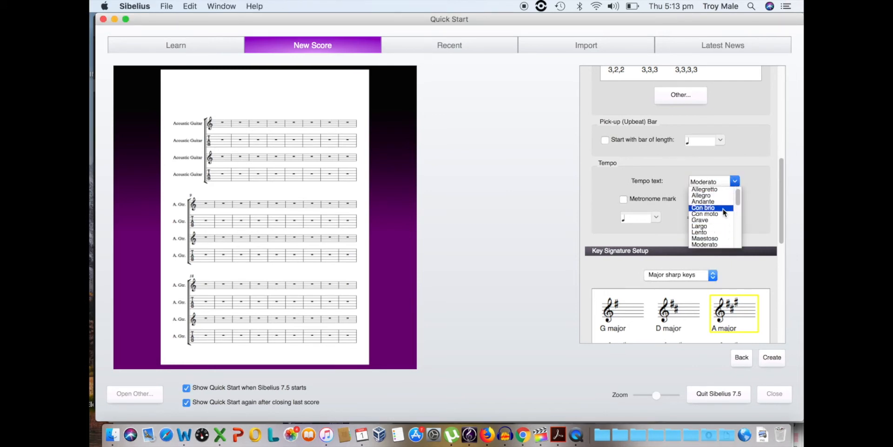
click(719, 244)
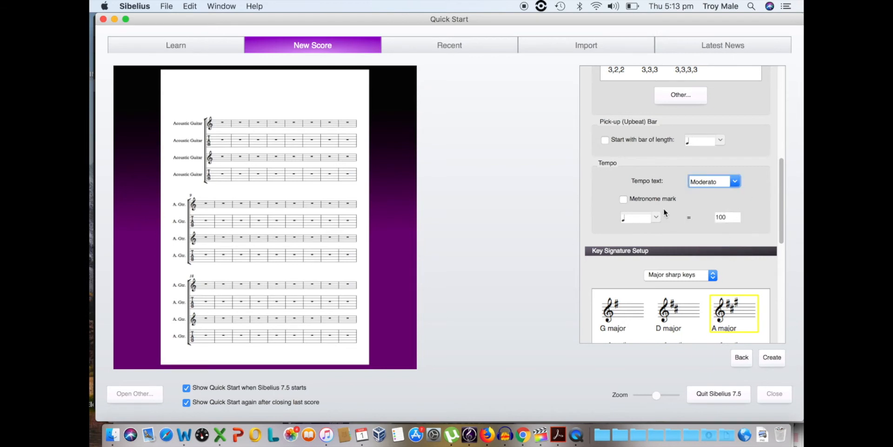
- Enable the metronome mark and set it to 84 quarter notes per minute
click(625, 199)
click(730, 215)
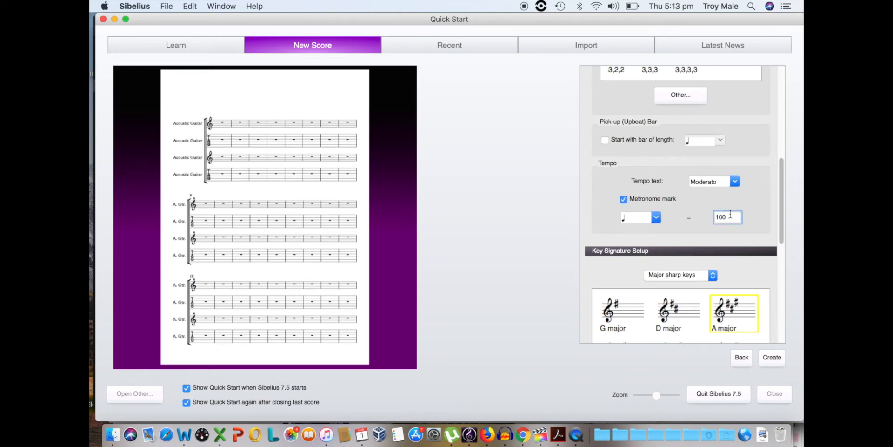
key(BackSpace)
key(BackSpace)
key(BackSpace)
text(84)
- Choose G major from the major sharp keys as the key signature
scroll(761, 239, down, 3)
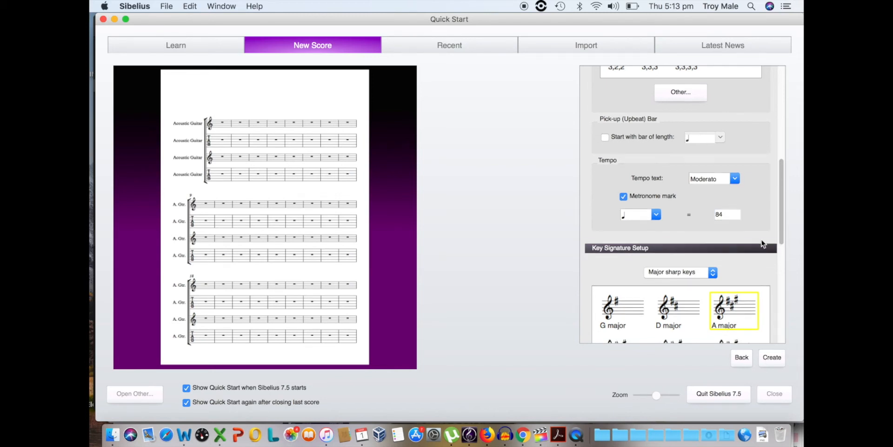
scroll(761, 239, down, 10)
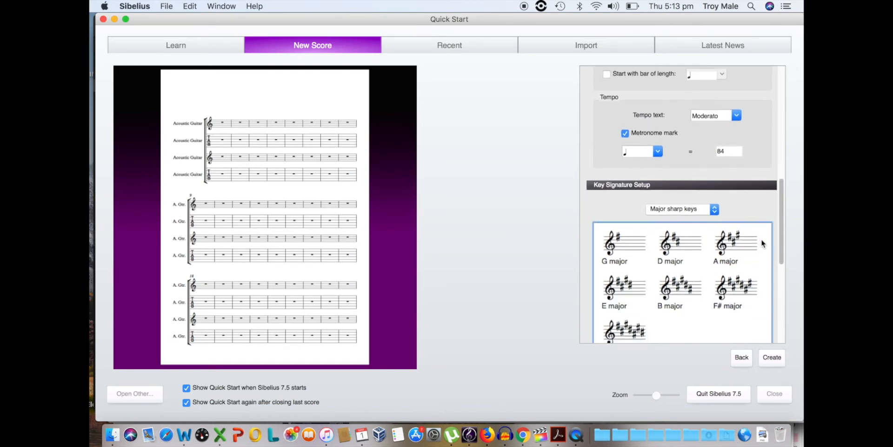
scroll(762, 239, down, 1)
scroll(761, 238, up, 1)
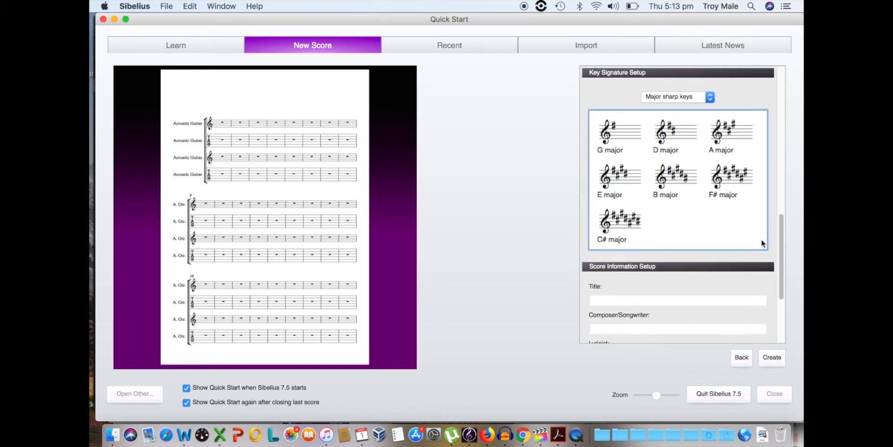
scroll(745, 218, up, 1)
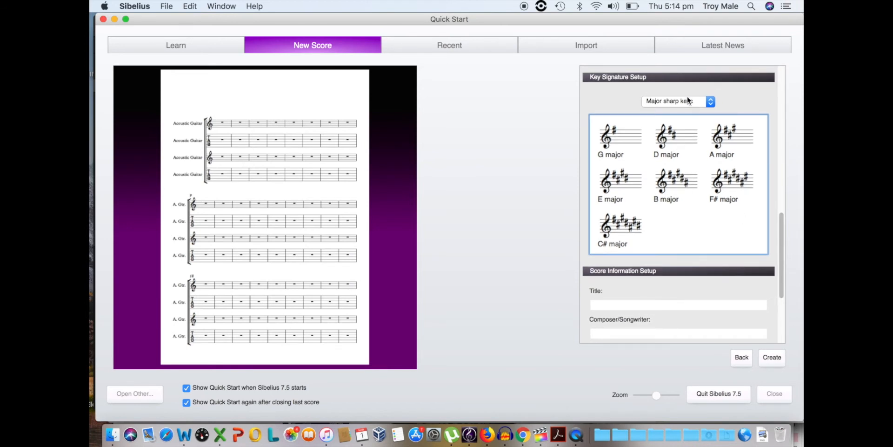
- Enter the title "Silent Night" and composer "Trad" in the score information, and create the score
scroll(673, 250, down, 10)
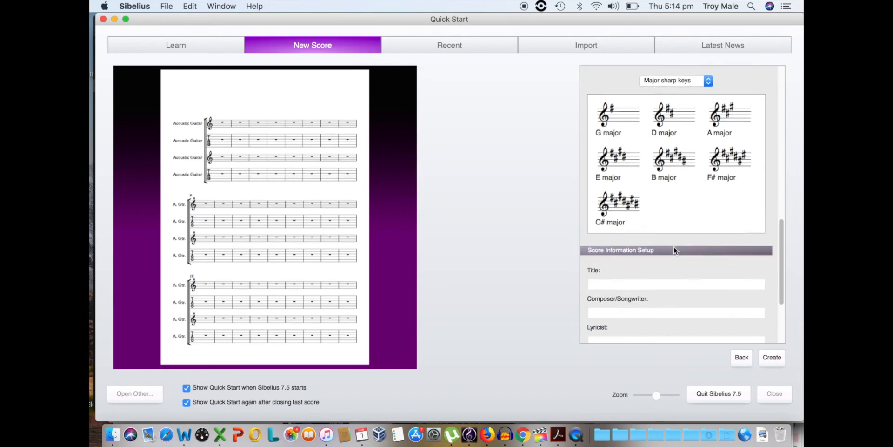
scroll(673, 250, down, 2)
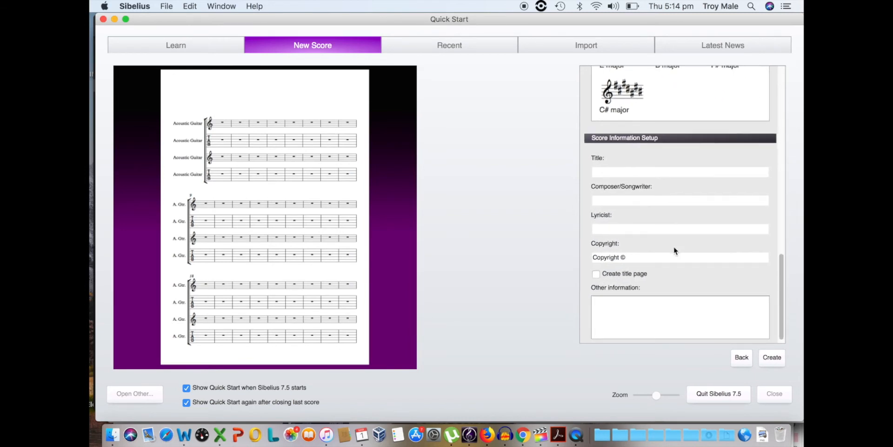
click(637, 171)
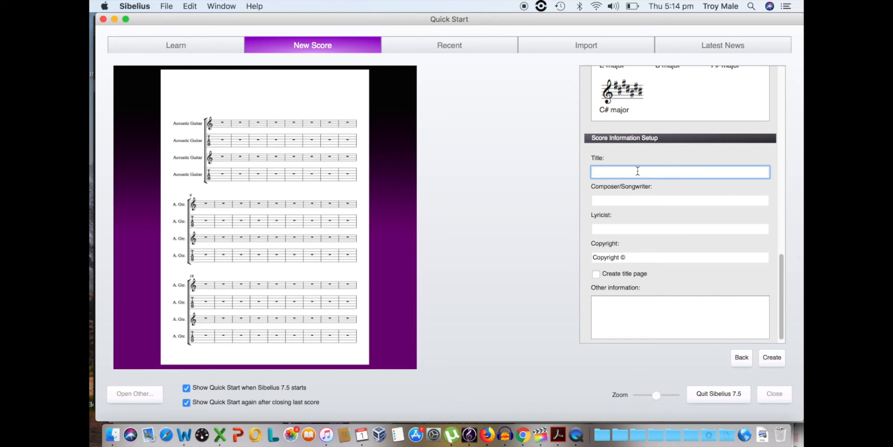
text(Silent Night)
click(622, 203)
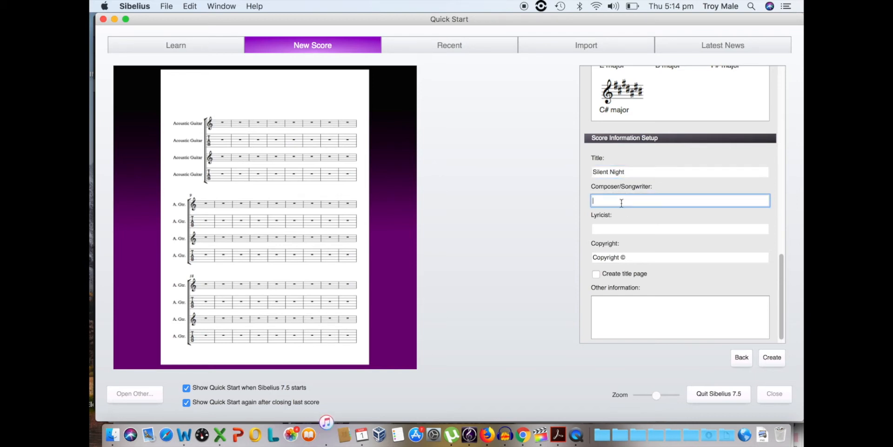
text(Trad)
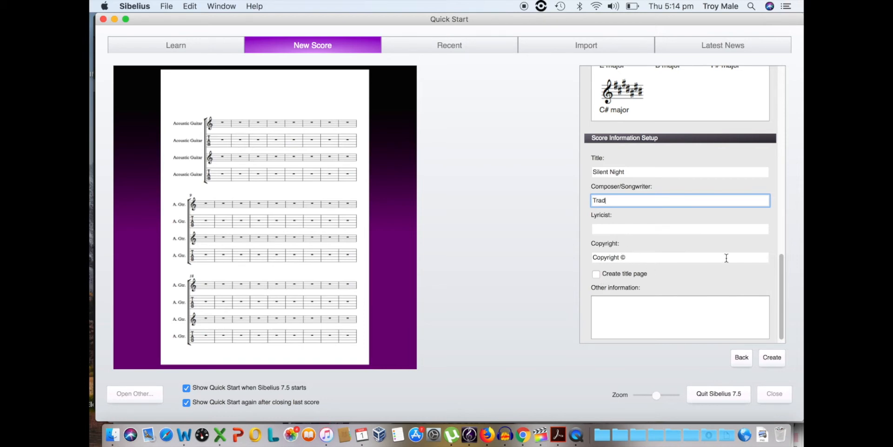
scroll(727, 258, down, 1)
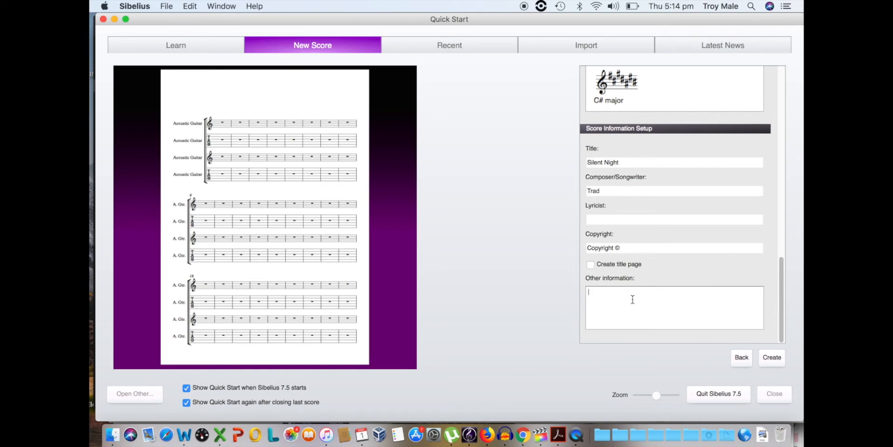
click(771, 358)
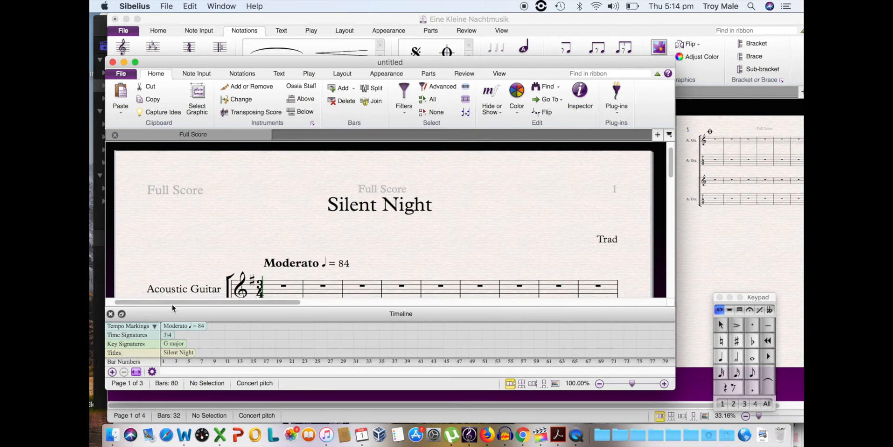
- Close the Timeline and look over the title, tempo and guitar staves on the new score's first page
click(110, 313)
scroll(401, 262, down, 4)
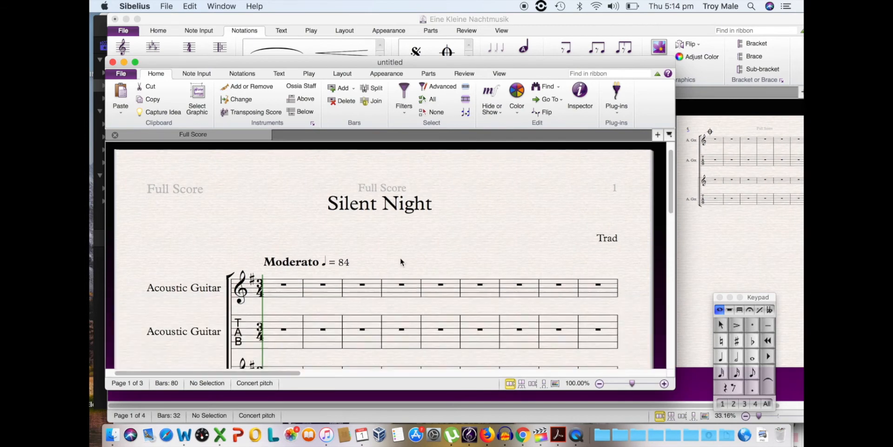
scroll(401, 262, up, 5)
scroll(401, 262, up, 1)
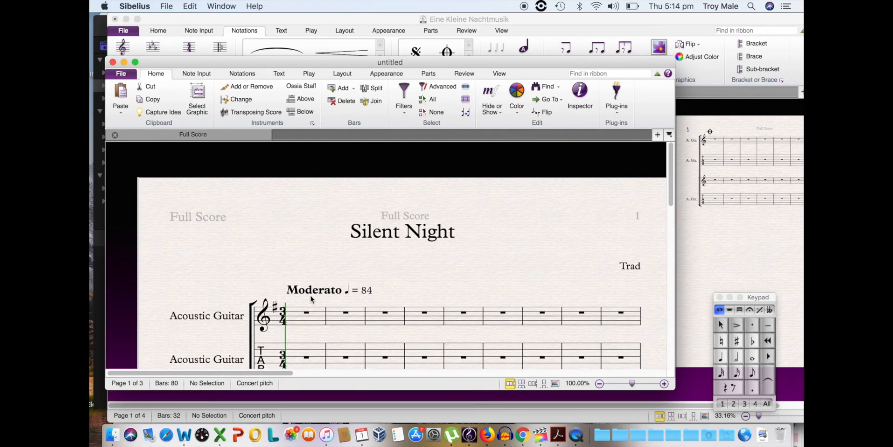
scroll(422, 275, down, 5)
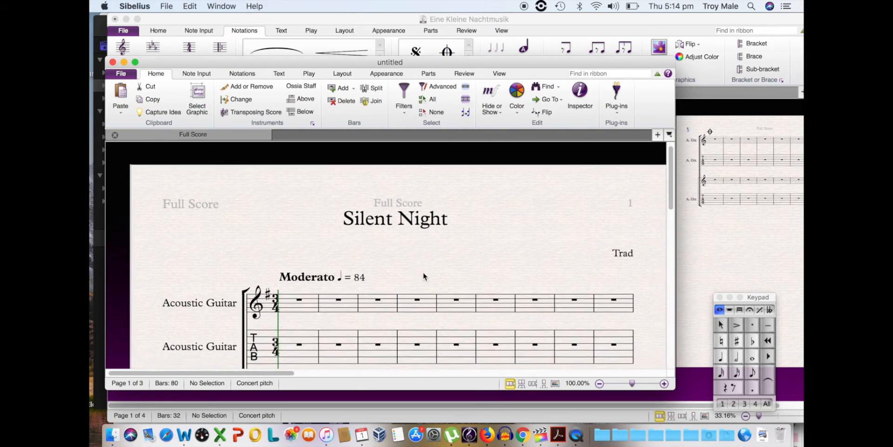
scroll(422, 274, up, 1)
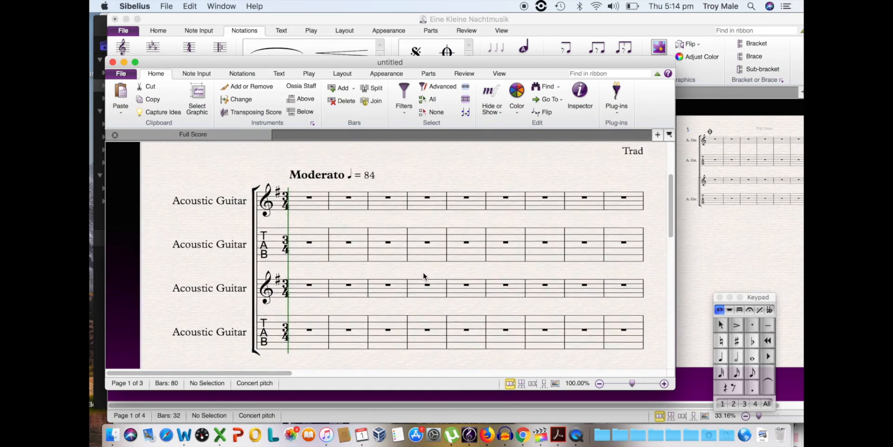
- Change the key signature at the start of the score to C major
scroll(423, 272, up, 1)
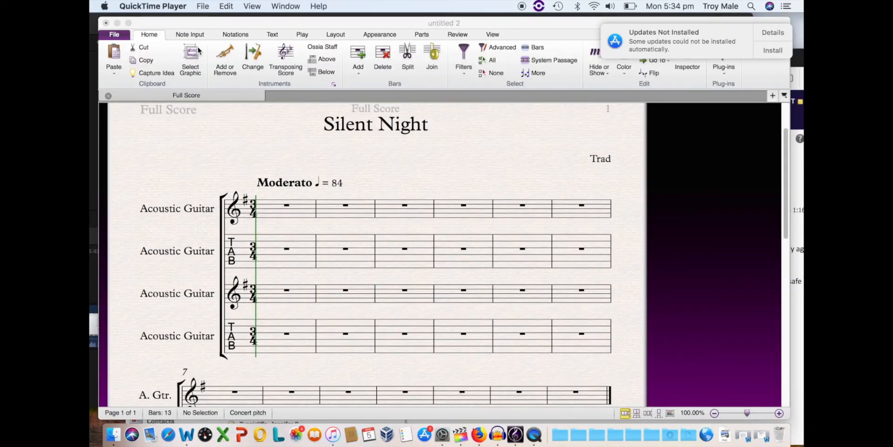
click(196, 38)
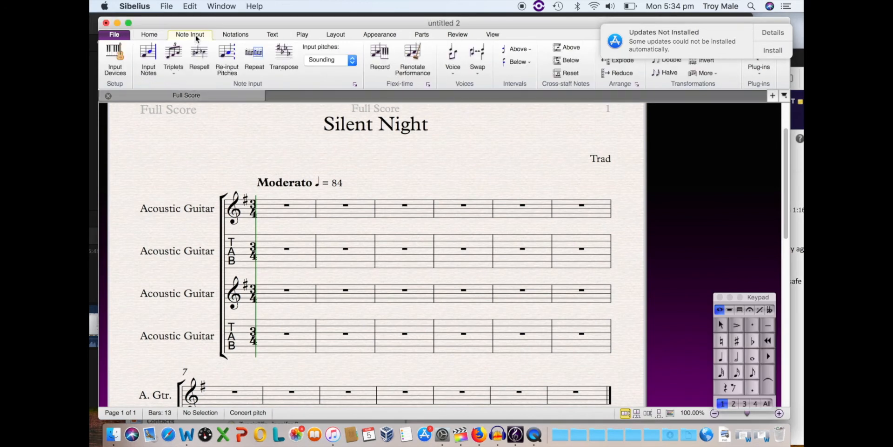
click(245, 31)
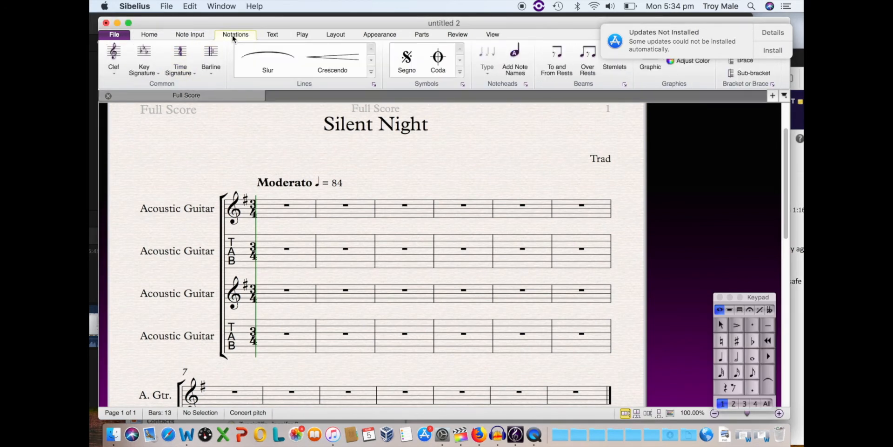
click(148, 63)
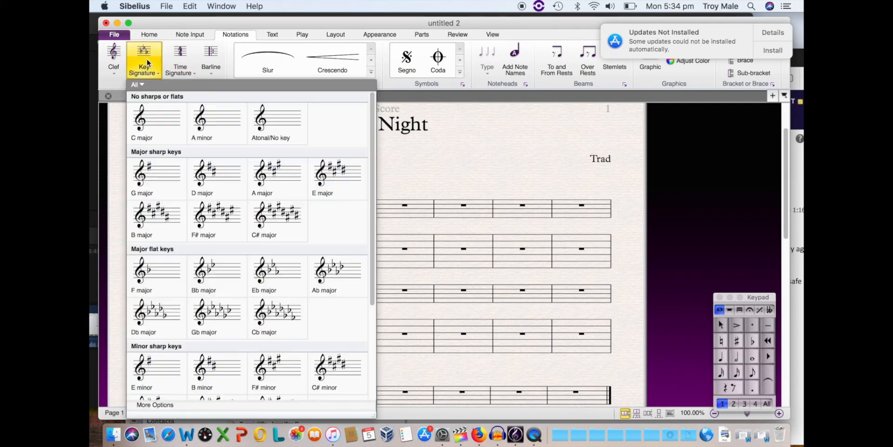
click(157, 114)
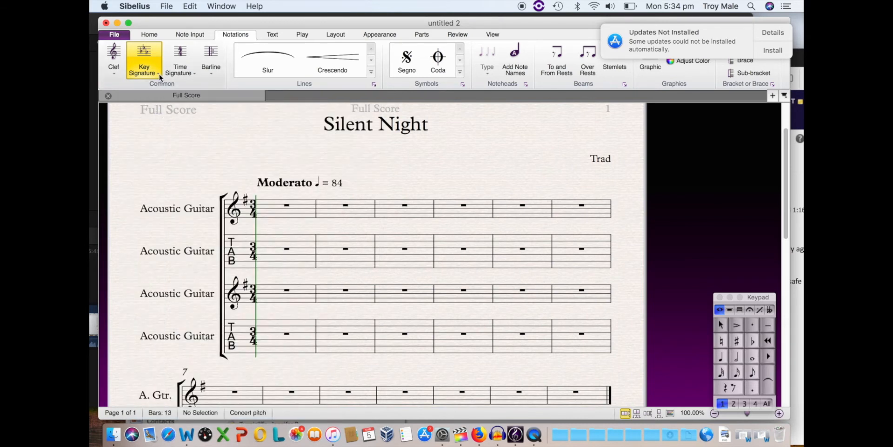
click(246, 204)
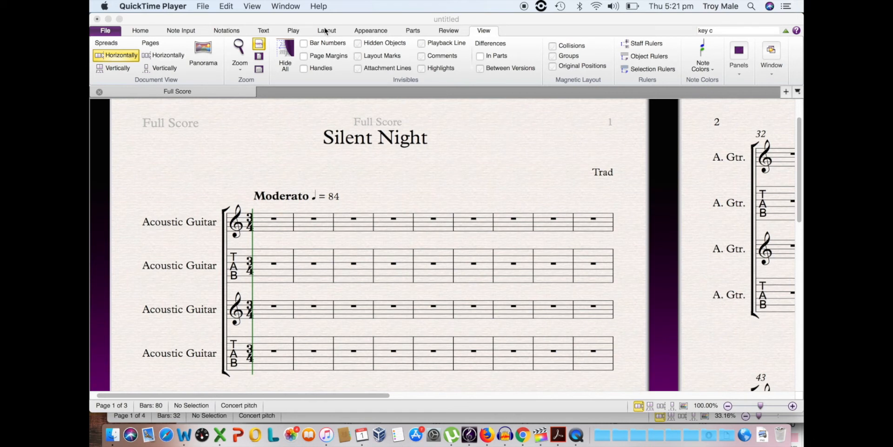
- Close the Keypad, show it again, and place it beside the first page, clear of the guitar staves
click(484, 30)
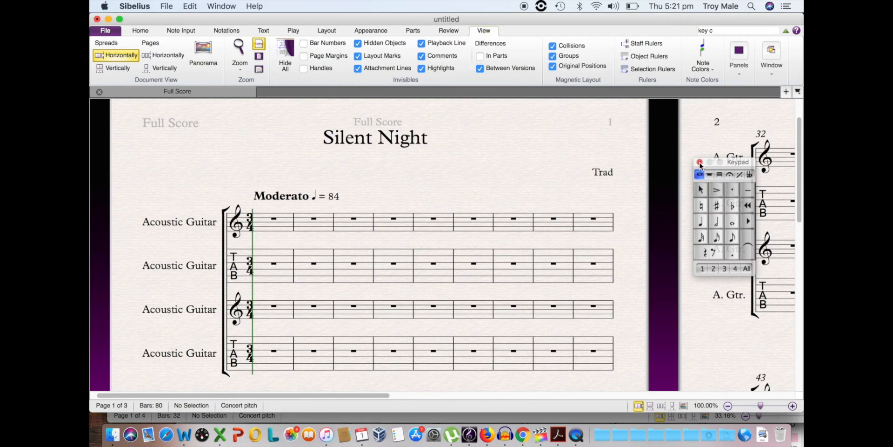
click(700, 162)
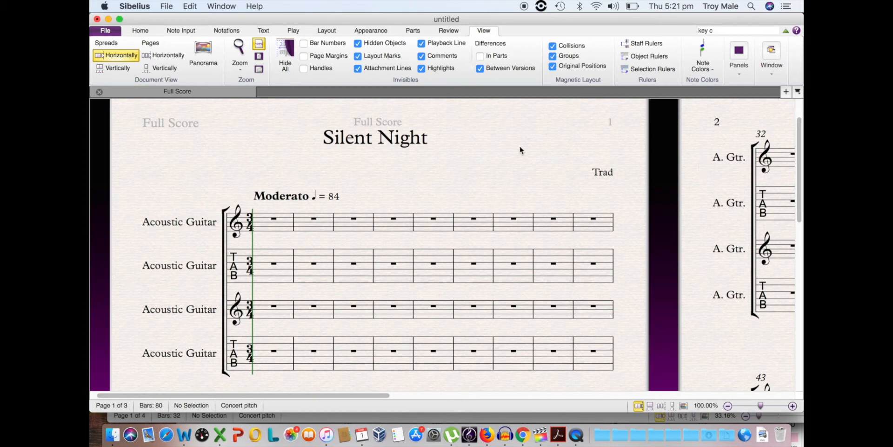
click(744, 54)
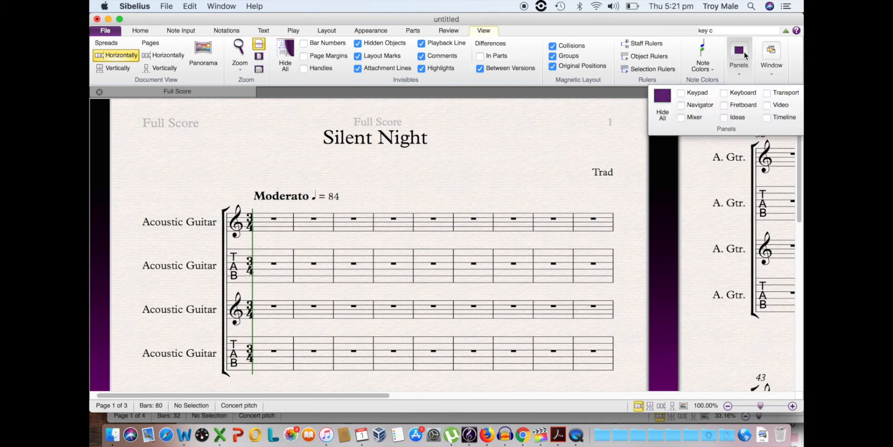
click(682, 95)
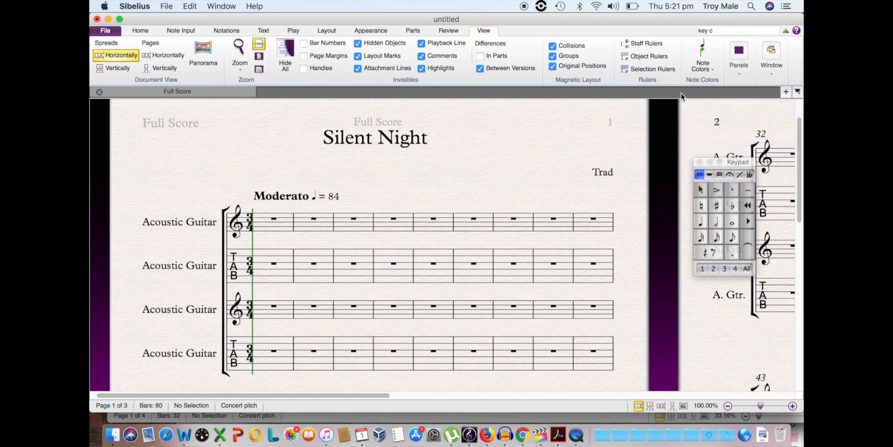
drag(750, 163, 711, 106)
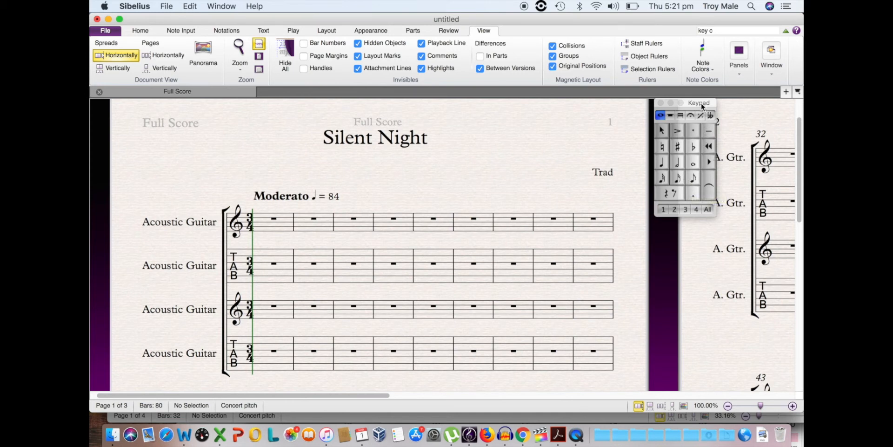
drag(702, 106, 730, 136)
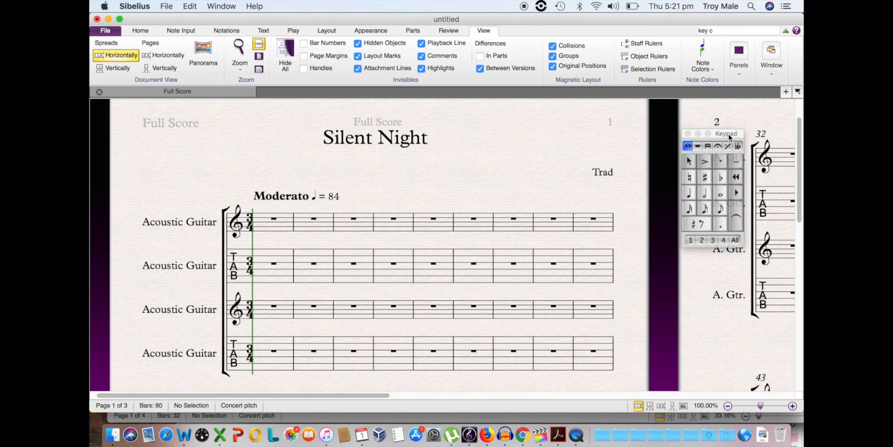
drag(730, 136, 684, 109)
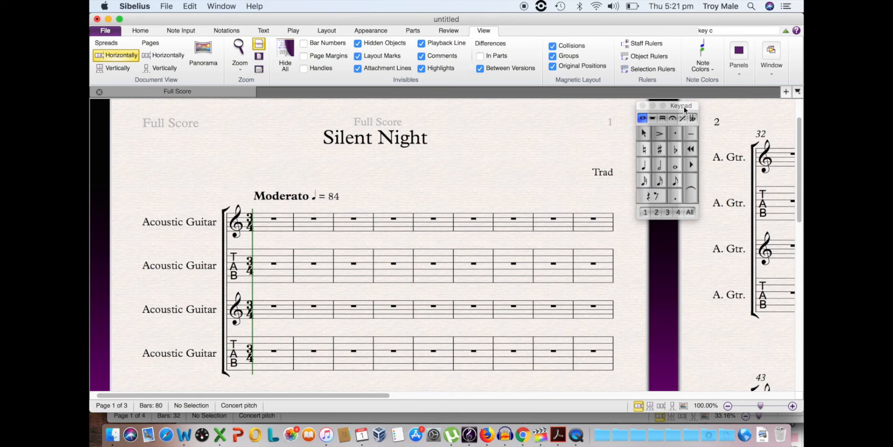
- Enter a dotted quarter note G on beat 1 of bar 1 in the first guitar's notation staff
click(644, 167)
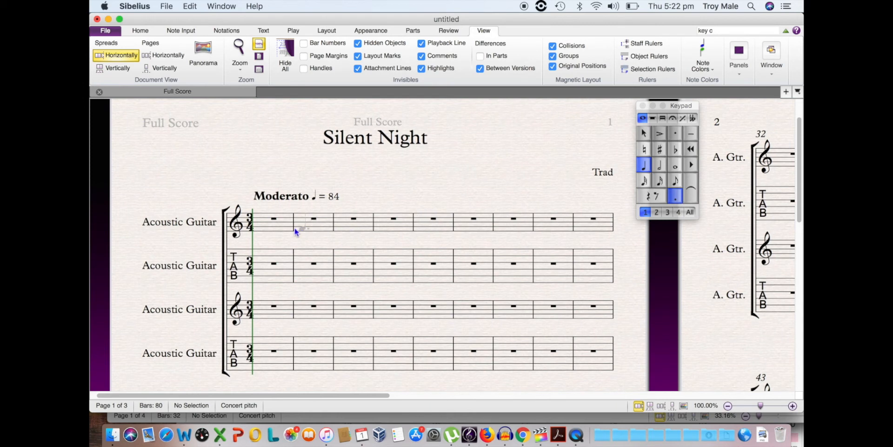
click(267, 225)
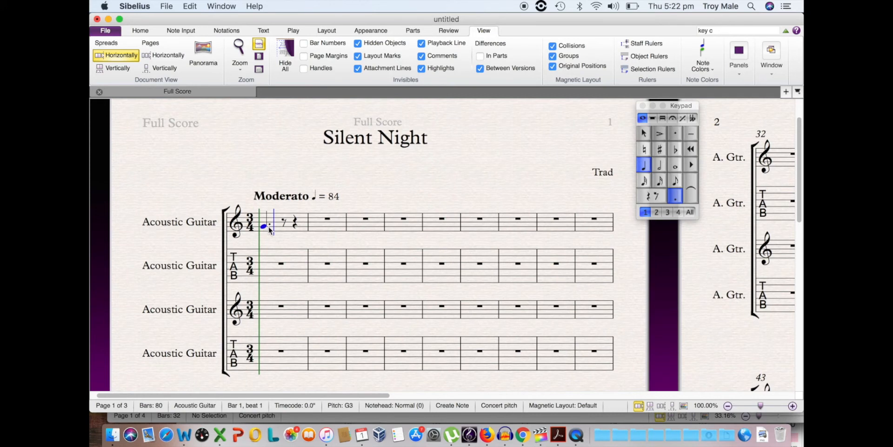
key(Escape)
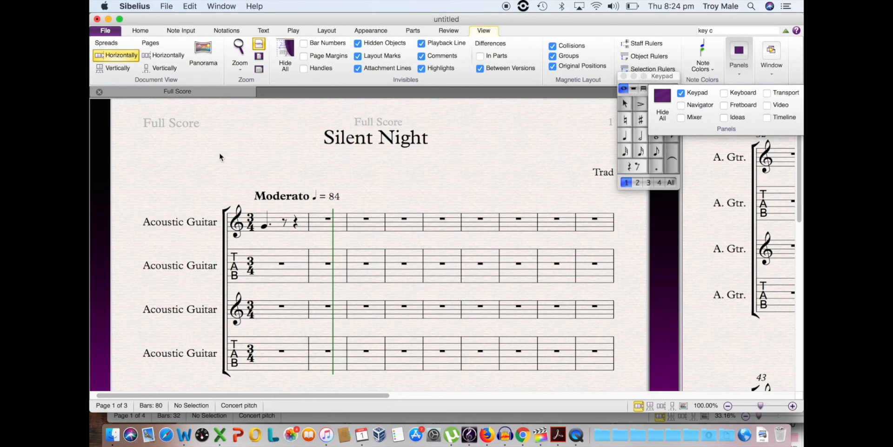
- Enter an eighth note A after the dotted quarter note in bar 1 of the first guitar's notation staff
click(657, 152)
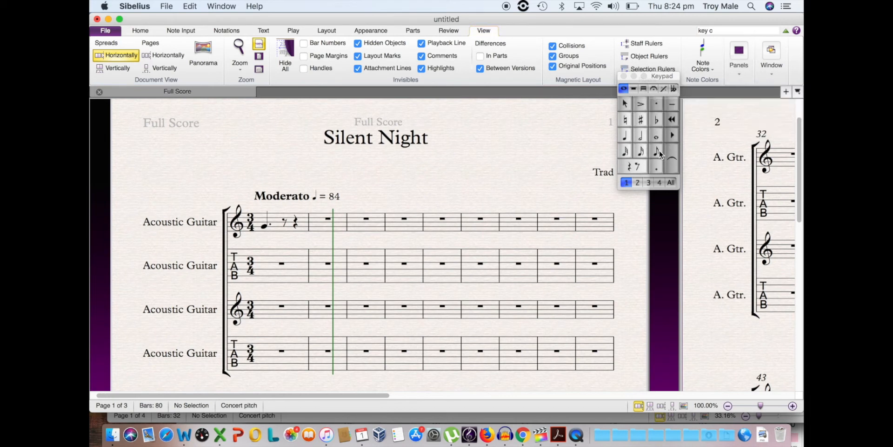
click(658, 152)
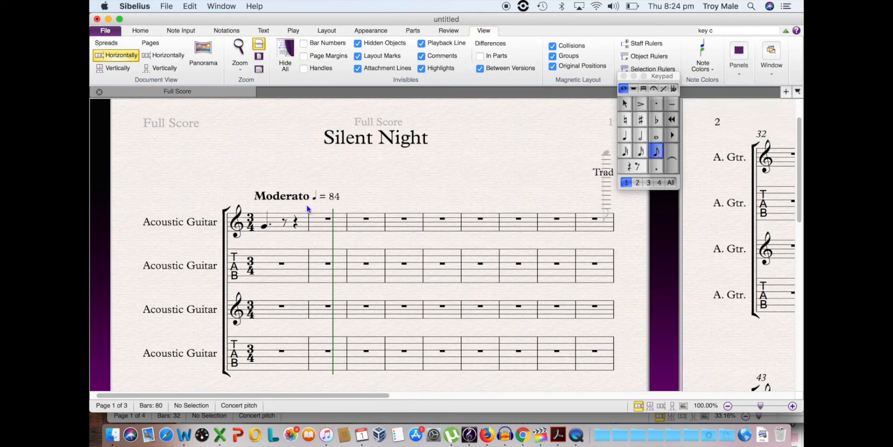
click(282, 225)
key(Escape)
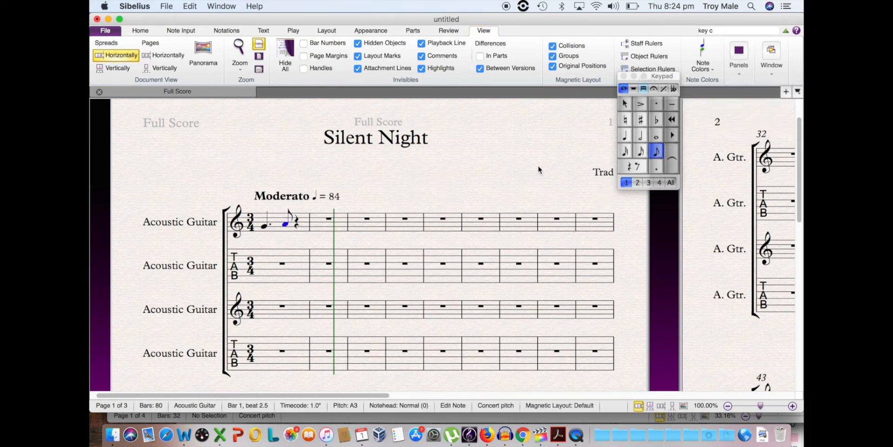
click(626, 140)
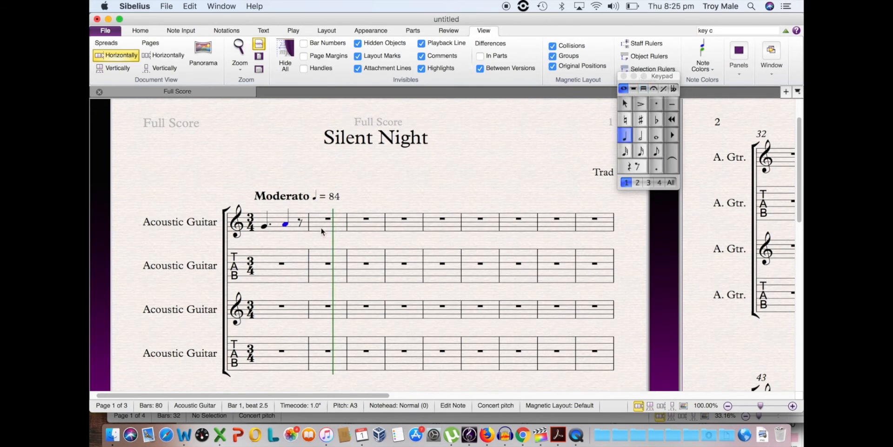
click(189, 6)
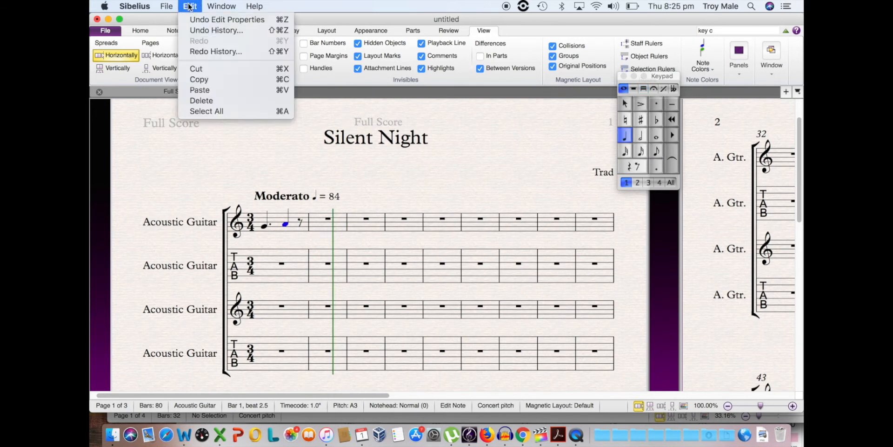
click(194, 20)
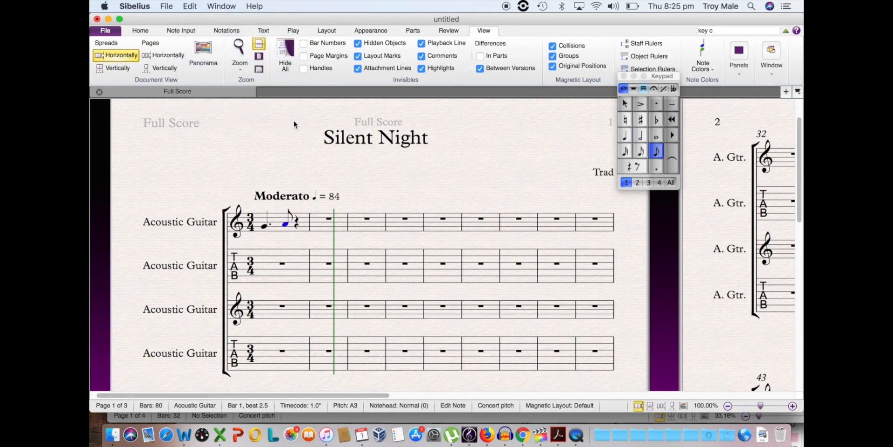
- Deselect the eighth note and enter a quarter note G on beat 3 of bar 1 in the first guitar's notation staff
key(Escape)
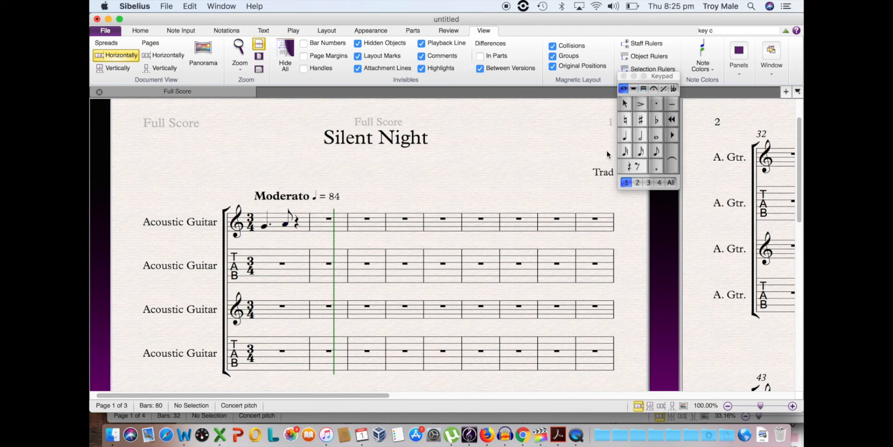
click(624, 139)
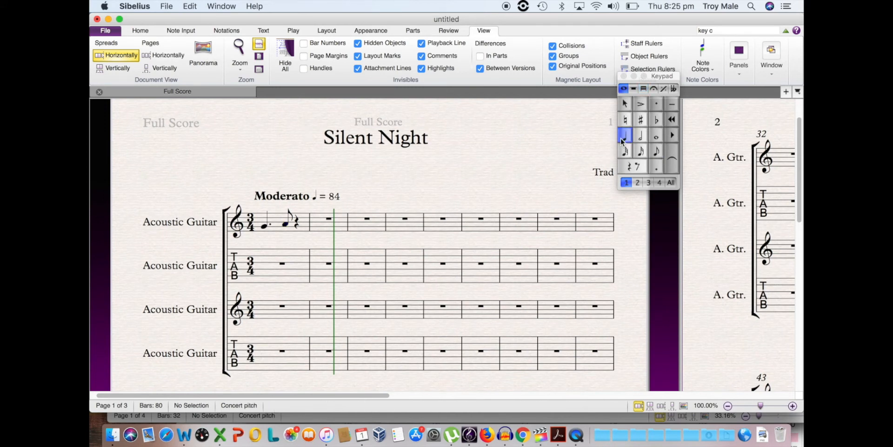
click(302, 226)
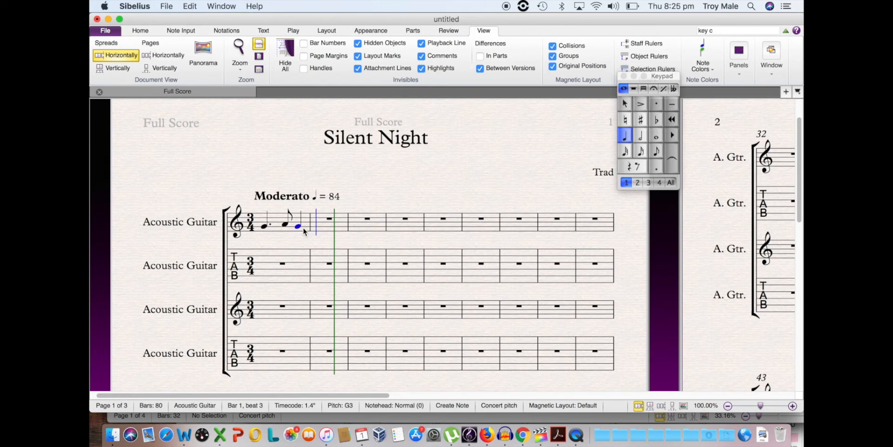
key(Escape)
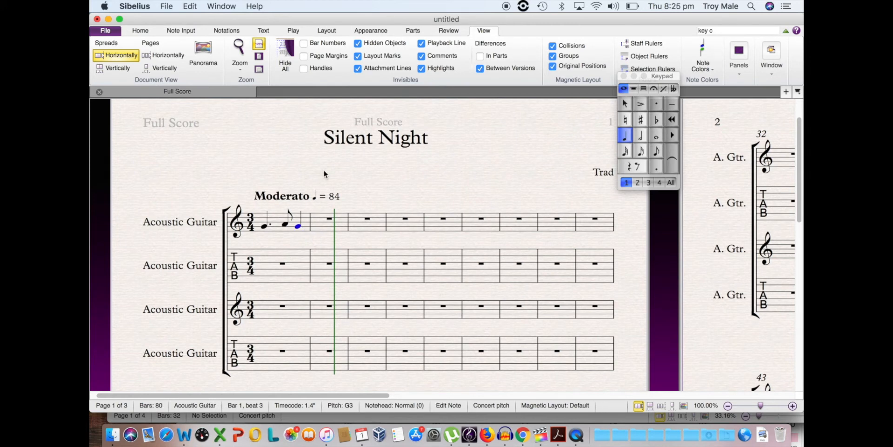
key(Escape)
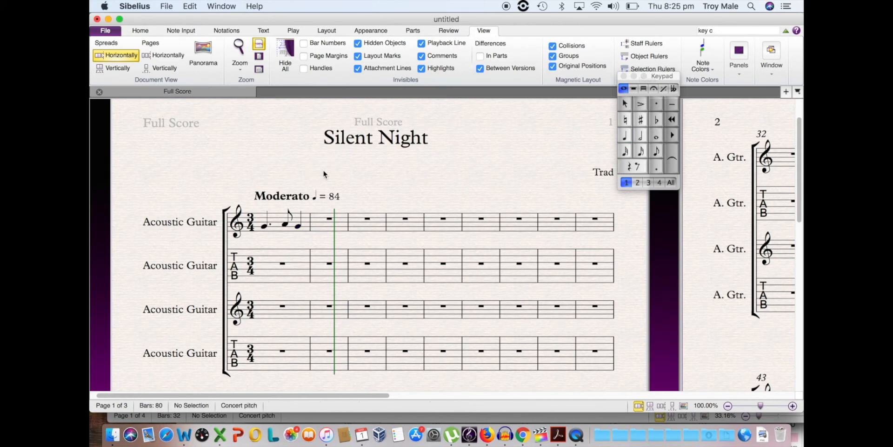
- Copy bar 1 of the first guitar's notation staff into bar 1 of its tab staff
click(279, 221)
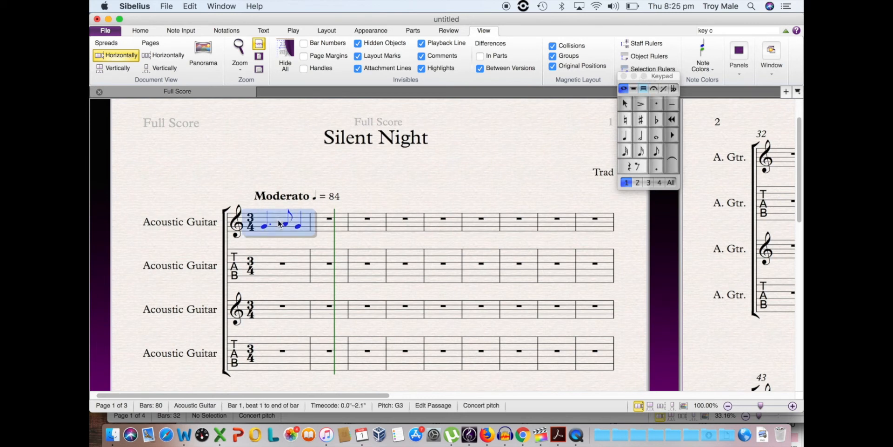
click(271, 273)
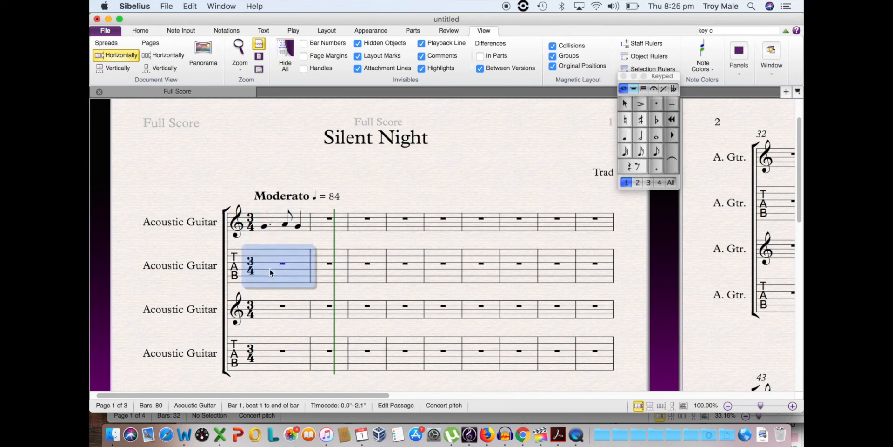
key(super+v)
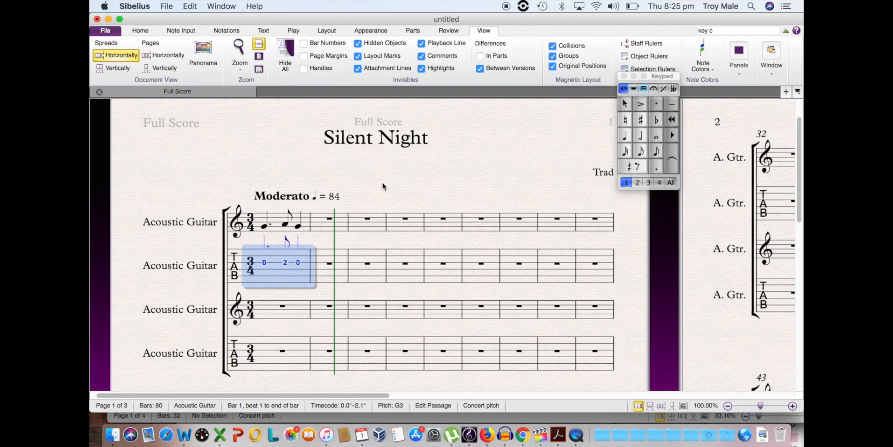
click(384, 177)
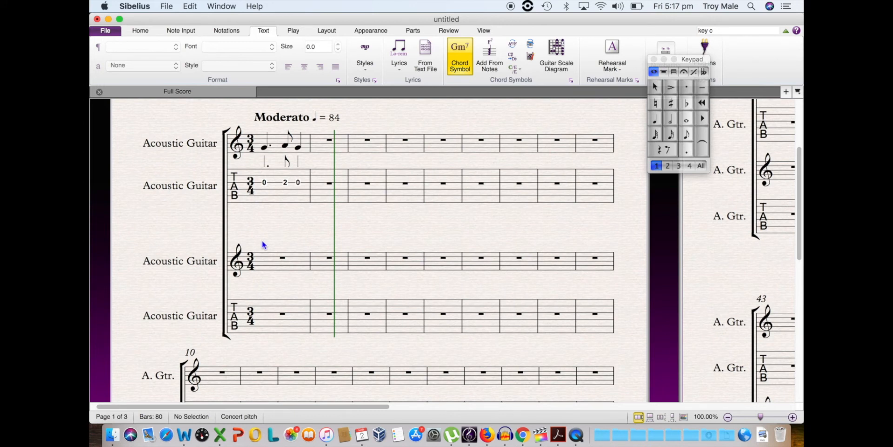
- Add a C chord symbol with its guitar chord diagram above bar 1 of the second guitar's notation staff
click(262, 242)
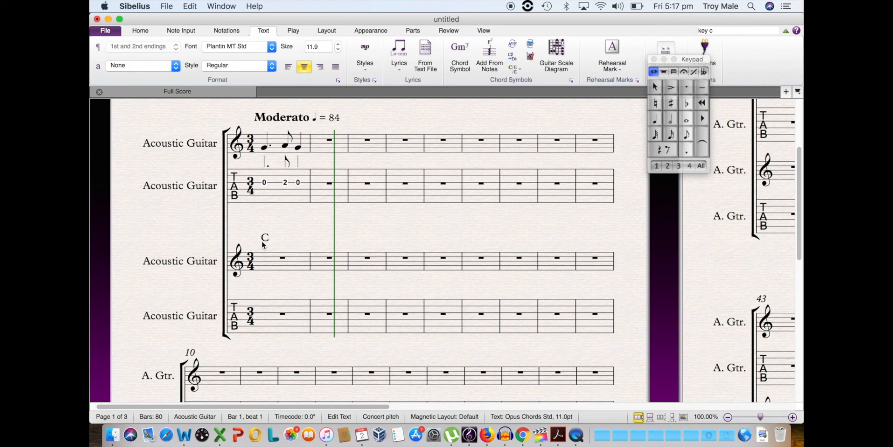
click(266, 279)
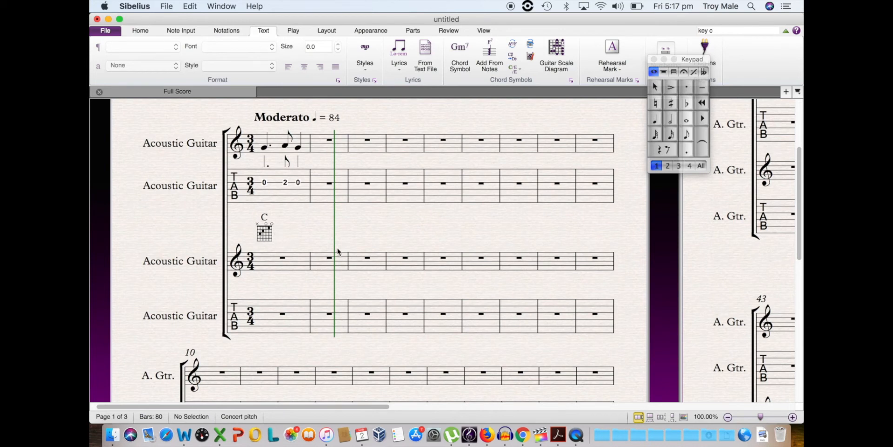
click(277, 268)
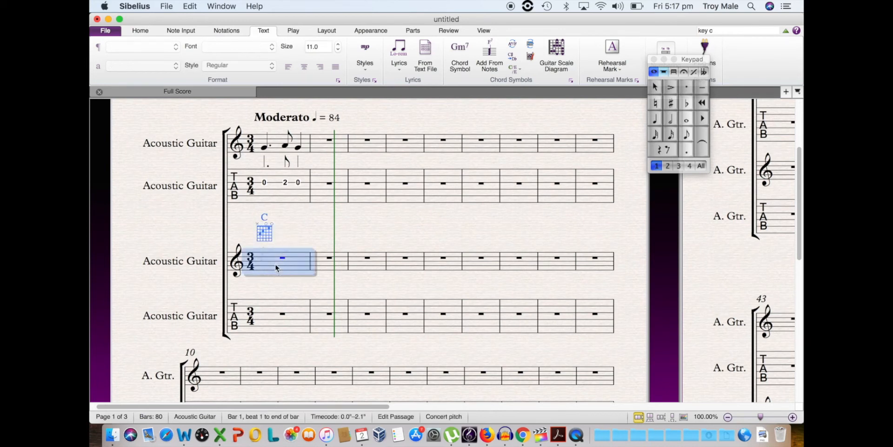
click(288, 234)
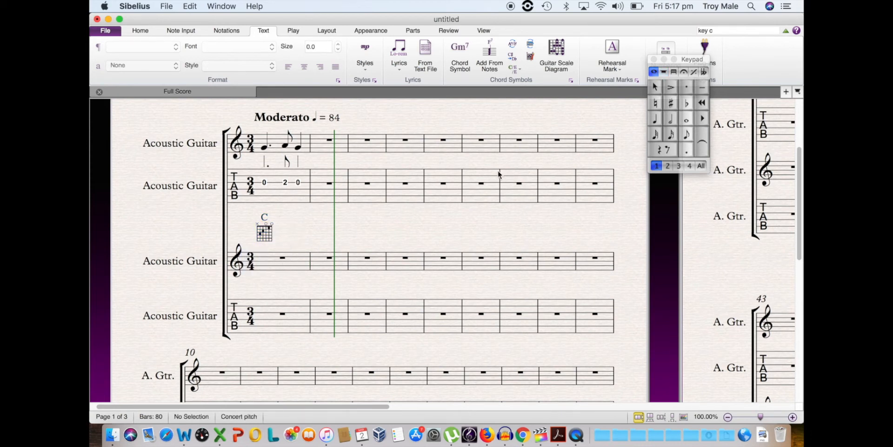
- Enter a quarter-note C chord of stacked notes C, E, G, C and E on beat 1 of bar 1 in the second guitar's notation staff
click(655, 120)
click(264, 274)
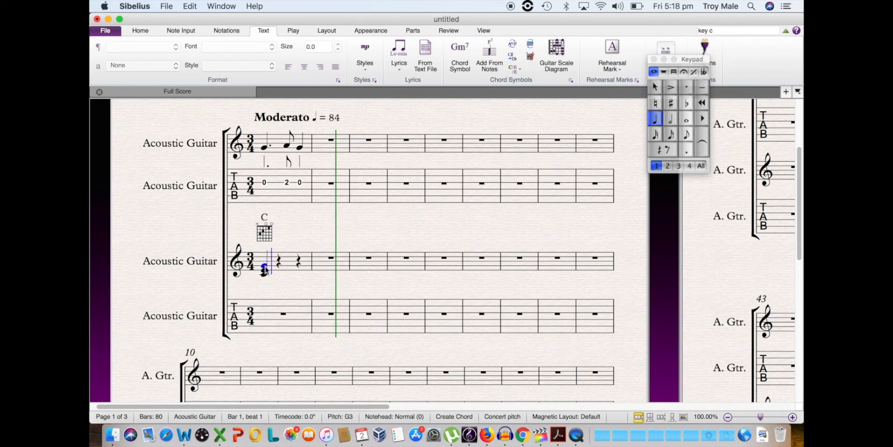
click(264, 268)
click(265, 259)
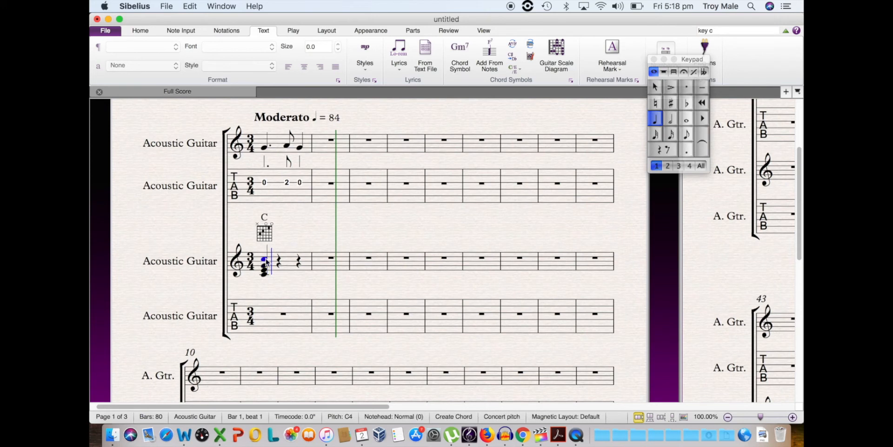
click(266, 255)
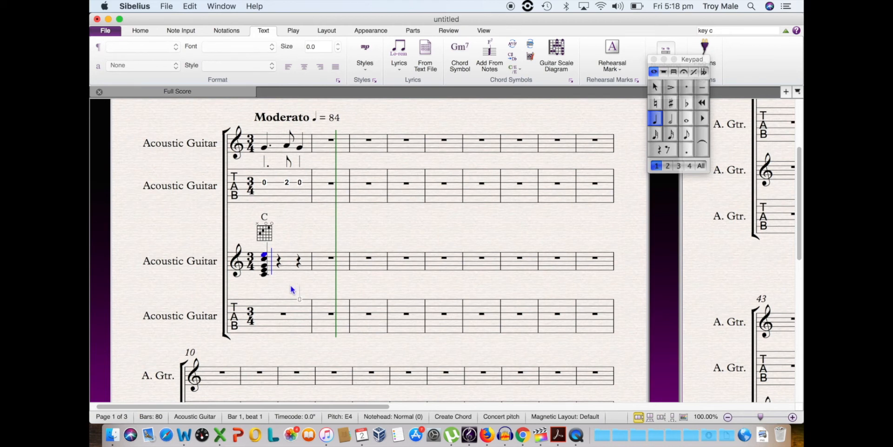
key(Escape)
key(Escape)
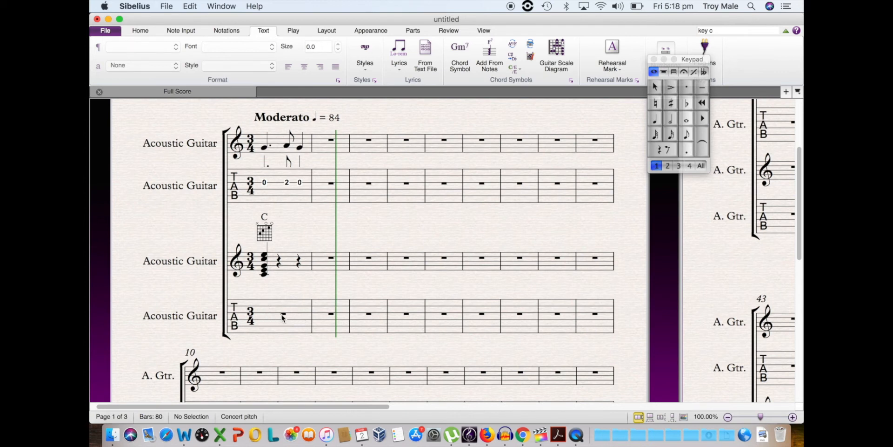
- Add the Conductor symbol Arrow down and position it on beat 1 of bar 1 in the second guitar's tab staff
click(227, 32)
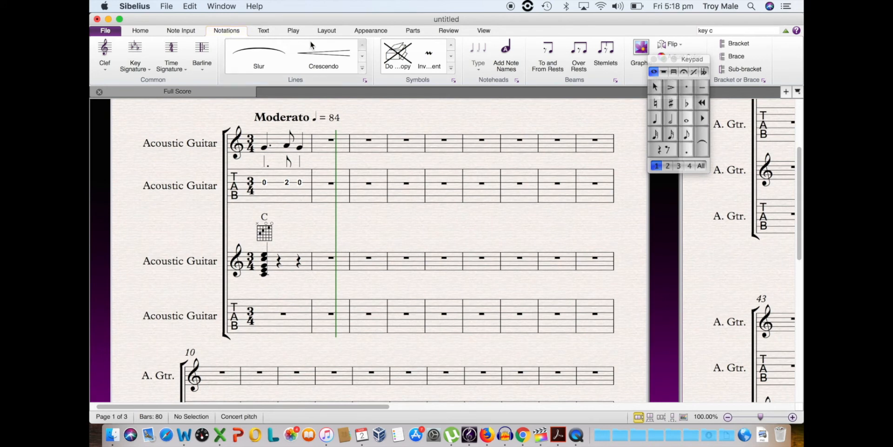
click(451, 69)
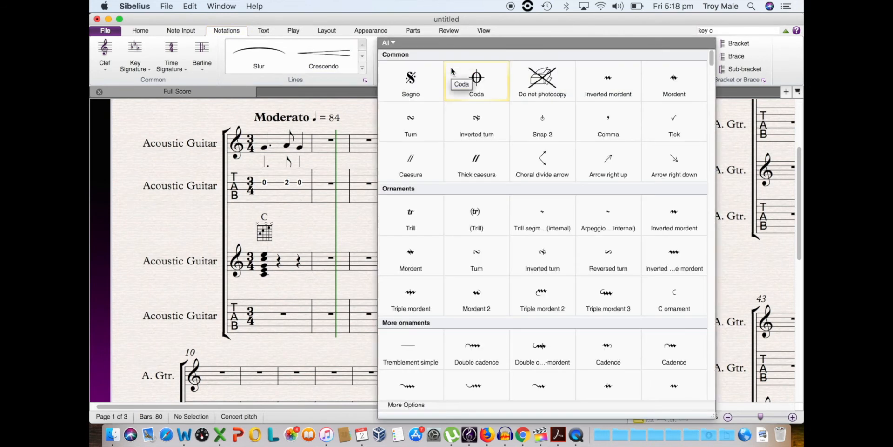
scroll(481, 188, down, 10)
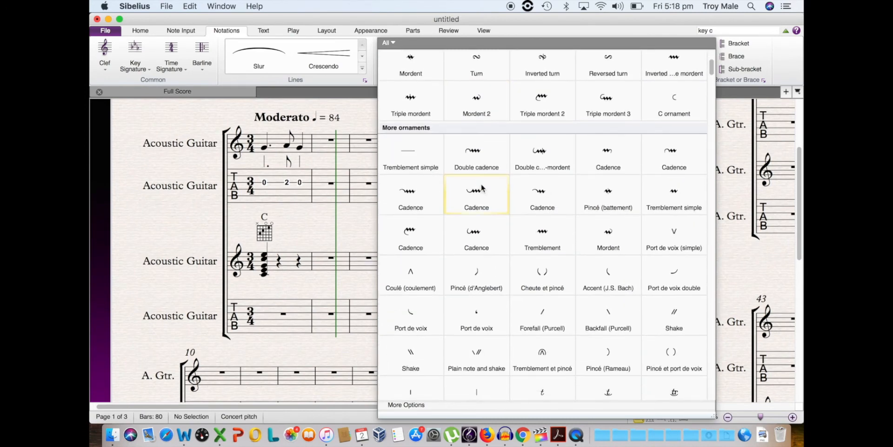
scroll(481, 184, down, 15)
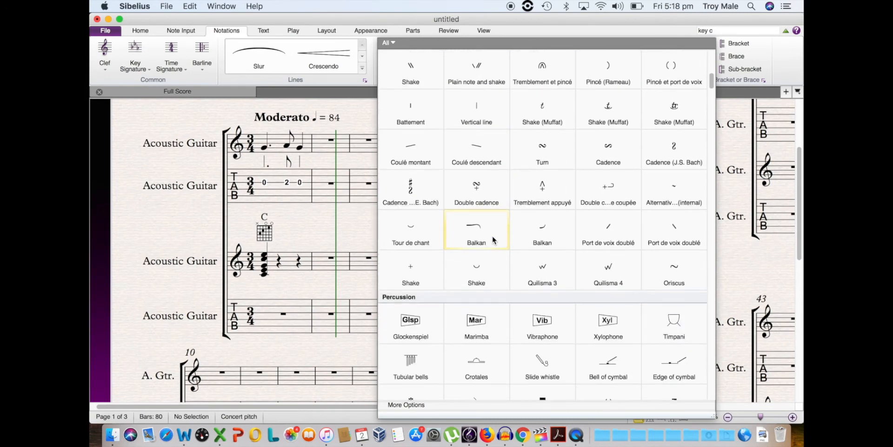
scroll(492, 235, down, 12)
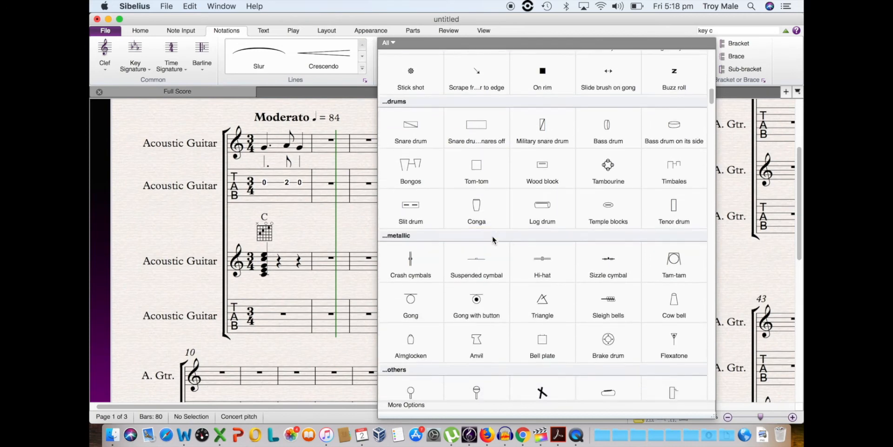
scroll(493, 235, down, 14)
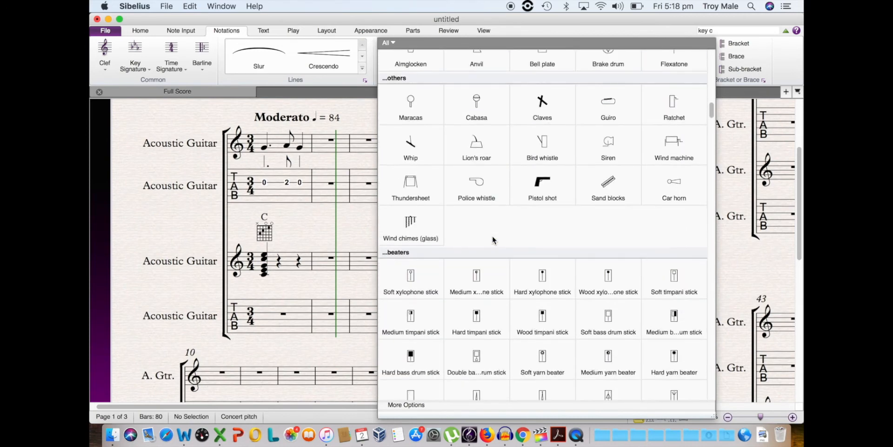
scroll(492, 236, down, 16)
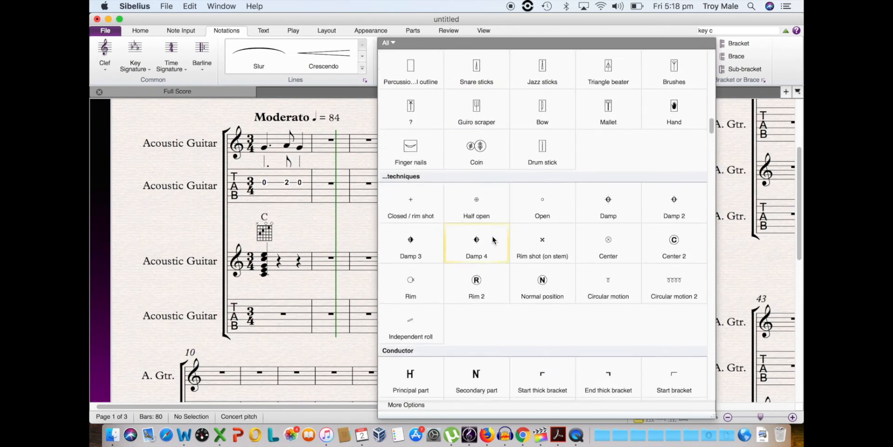
scroll(492, 235, down, 5)
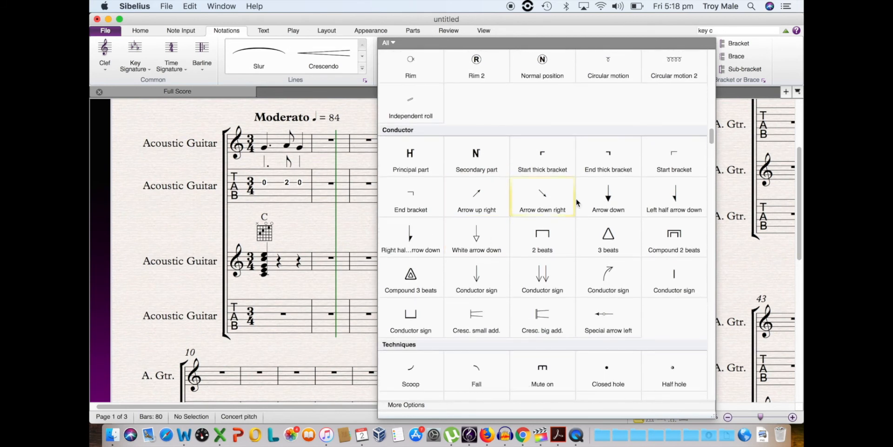
click(609, 198)
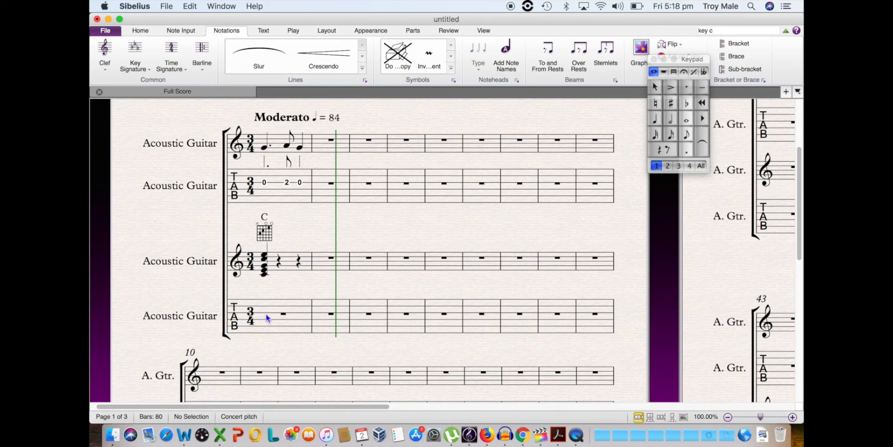
click(271, 126)
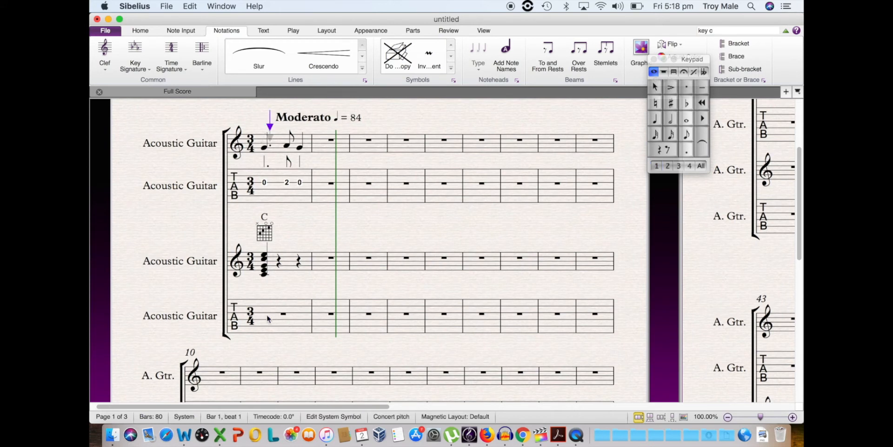
click(270, 127)
drag(271, 127, 266, 311)
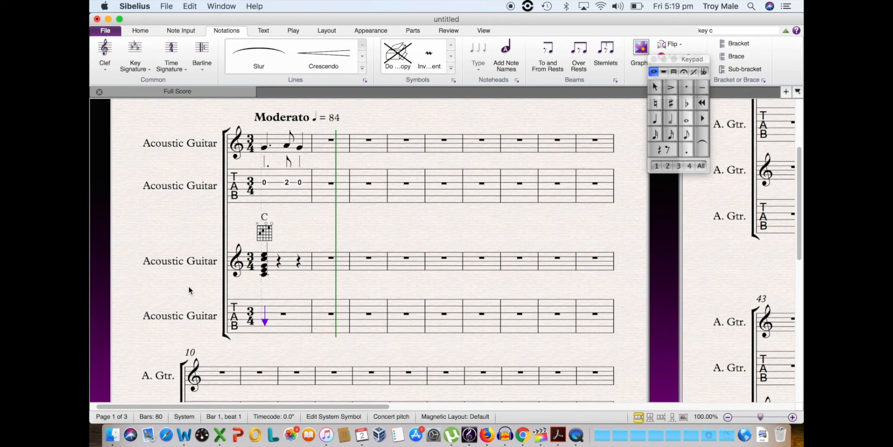
- Repeat the down arrow on beats 2 and 3 and delete the bar rest in bar 1 of the second guitar's tab staff
key(r)
key(r)
click(288, 325)
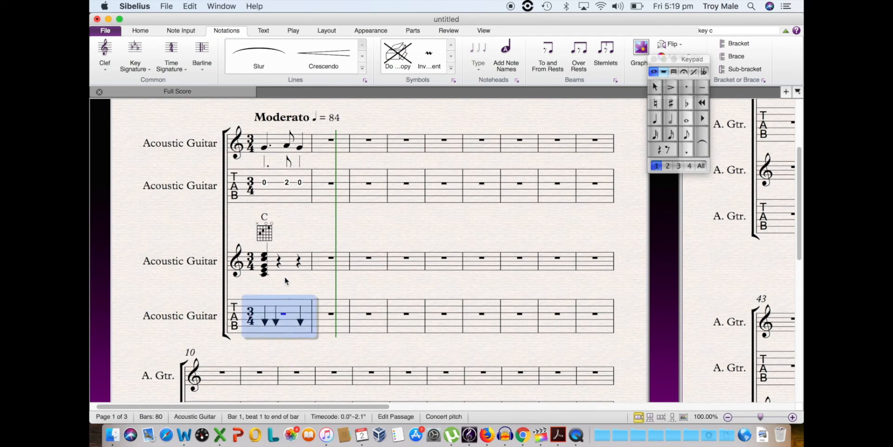
click(284, 278)
click(283, 314)
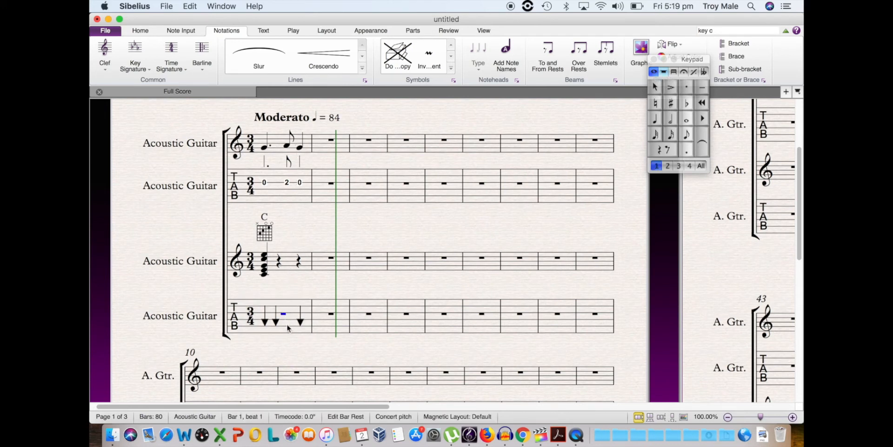
key(Delete)
- Move the middle down arrow in bar 1 so it sits evenly between the outer two arrows
click(284, 321)
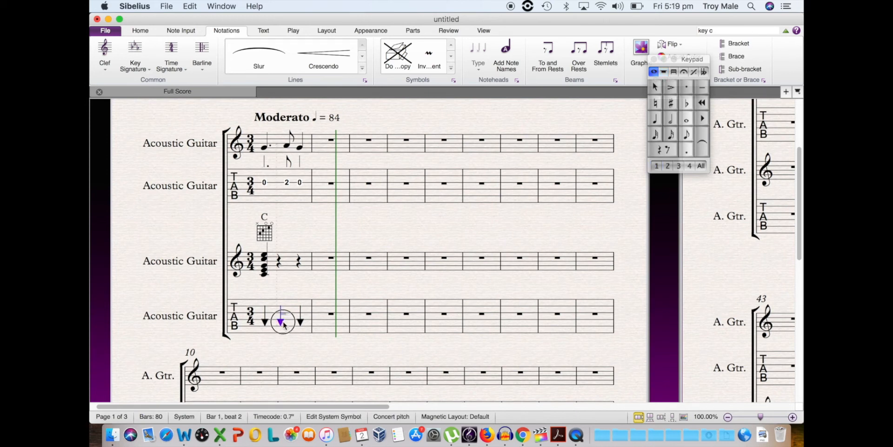
drag(285, 322, 283, 322)
click(294, 337)
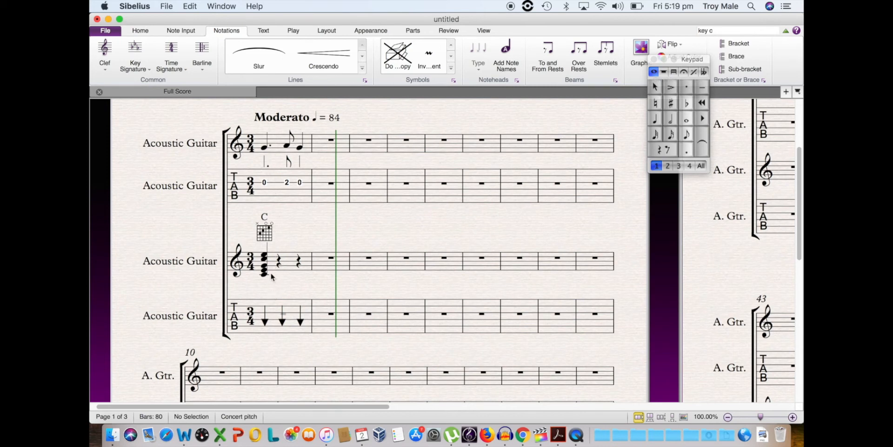
- Repeat the whole C chord on beats 2 and 3 of bar 1 in the second guitar's notation staff
click(265, 255)
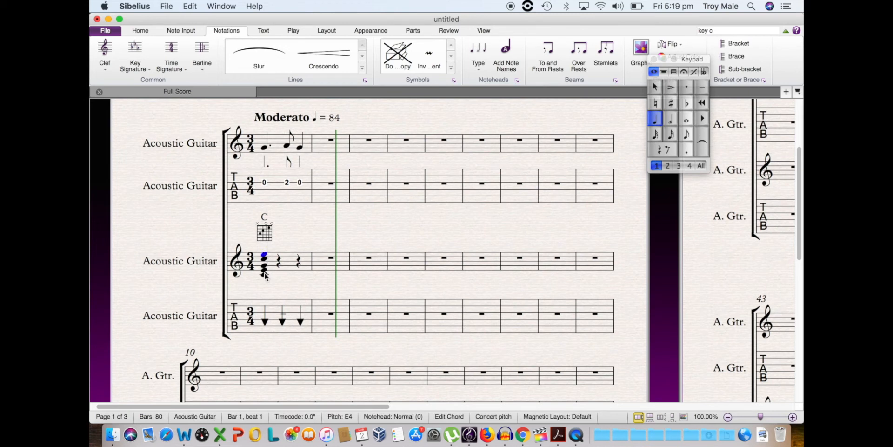
key(Escape)
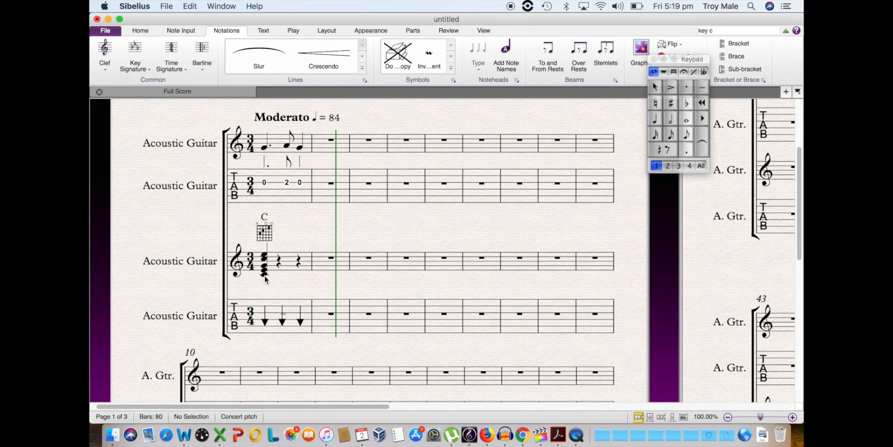
click(264, 276)
shift+click(265, 254)
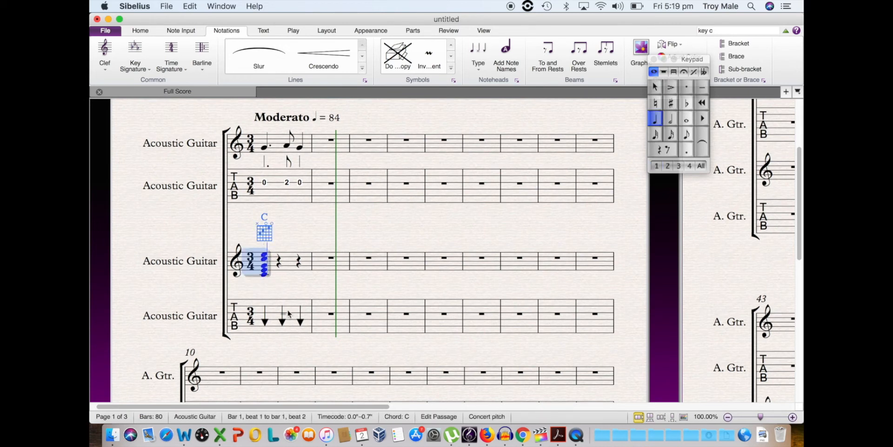
key(r)
key(r)
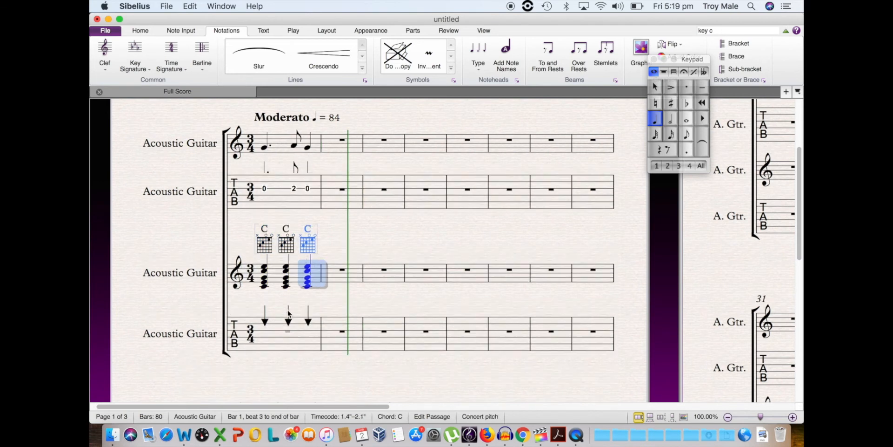
click(324, 246)
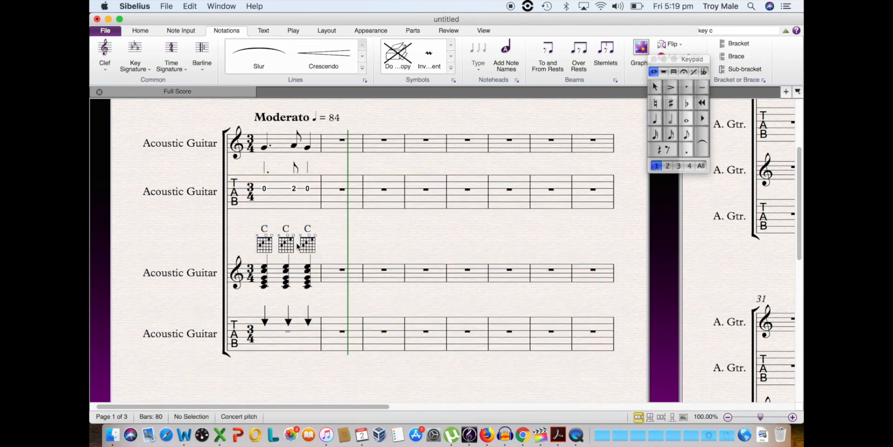
- Delete the duplicate C chord symbols above beats 2 and 3 of bar 1, keeping the one on beat 1
click(289, 247)
key(Delete)
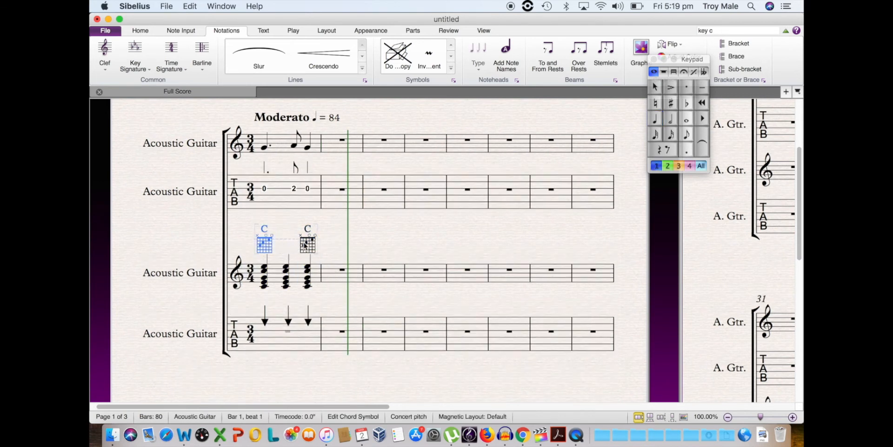
click(309, 245)
key(Delete)
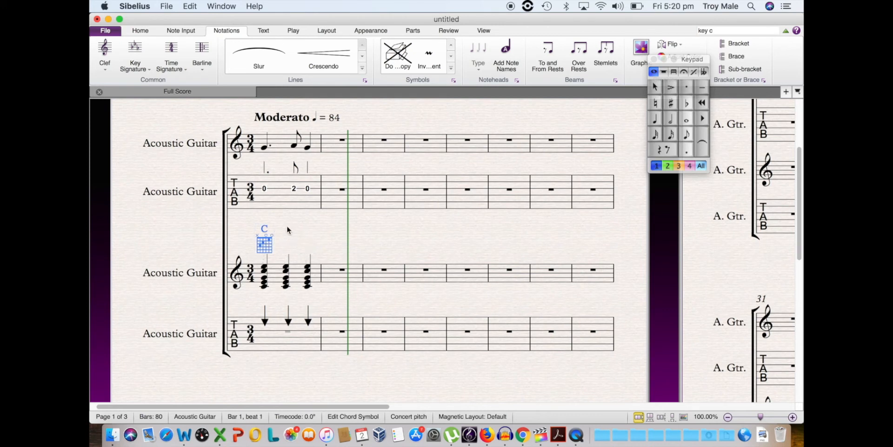
click(264, 231)
scroll(264, 231, down, 1)
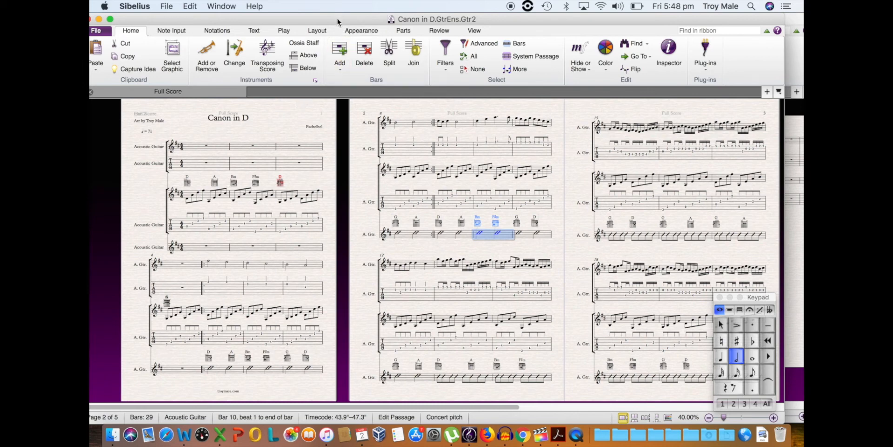
- Create a new part in the Canon in D score from the first two Acoustic Guitar staves
drag(353, 19, 358, 20)
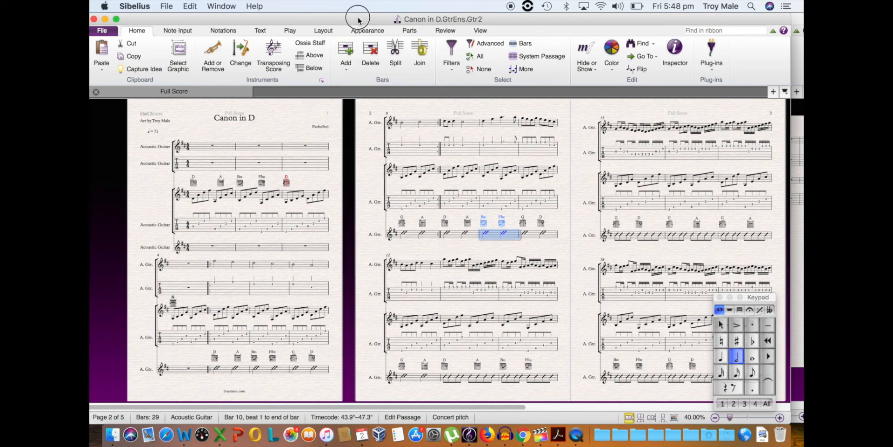
click(410, 31)
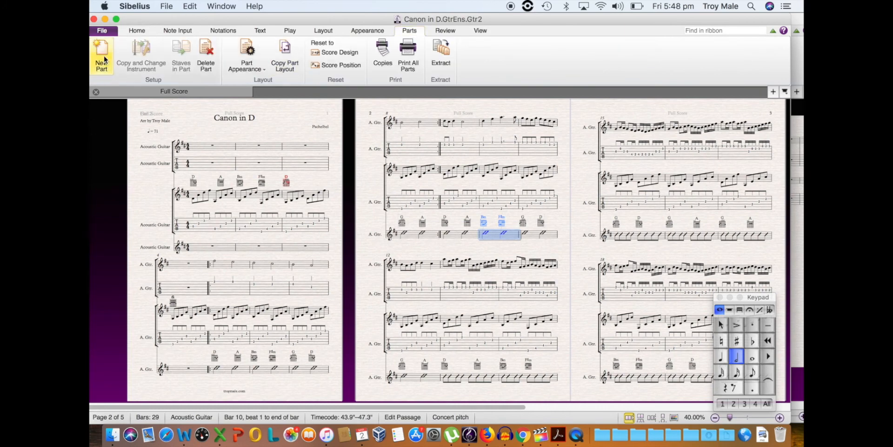
click(102, 56)
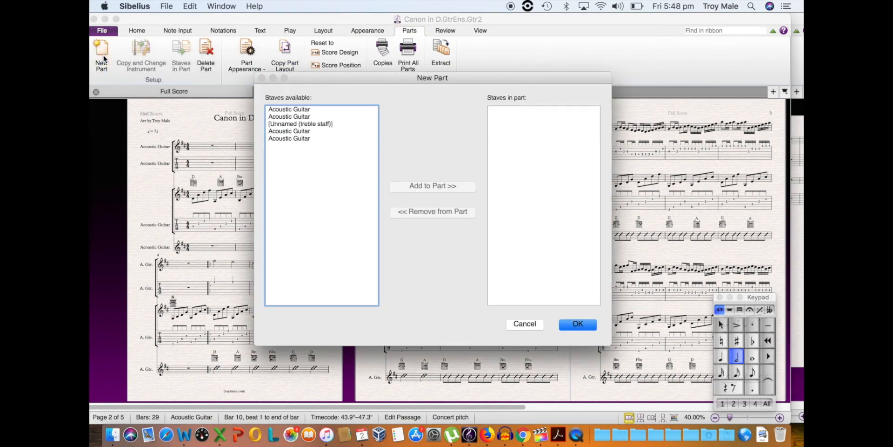
click(308, 111)
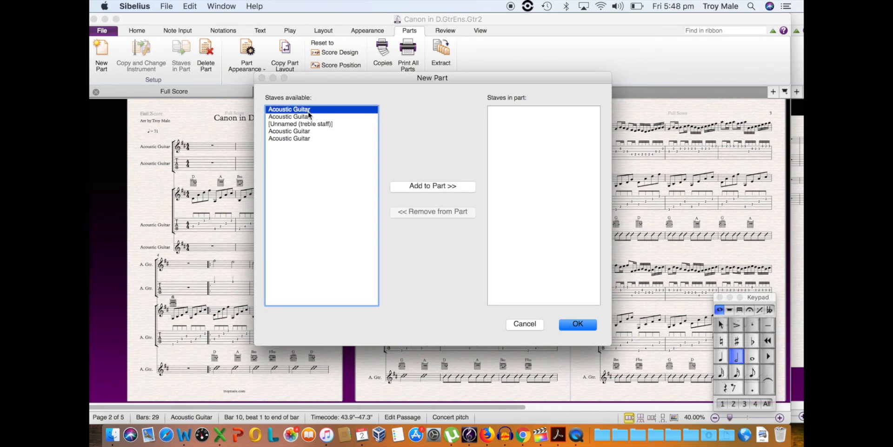
shift+click(308, 117)
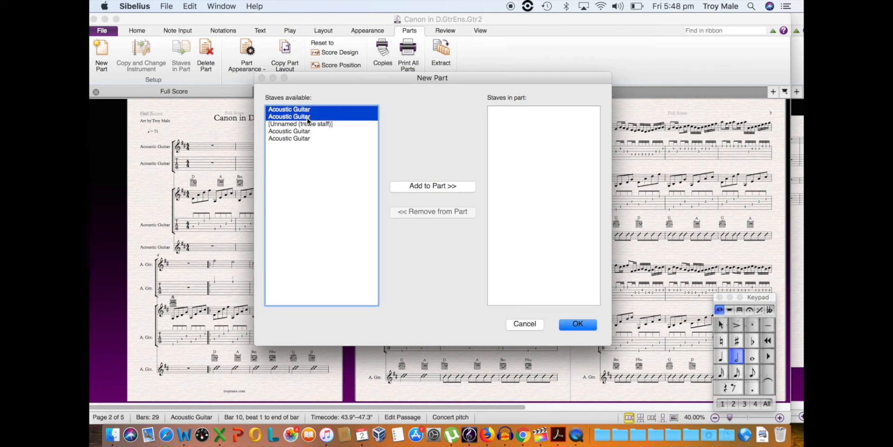
click(422, 187)
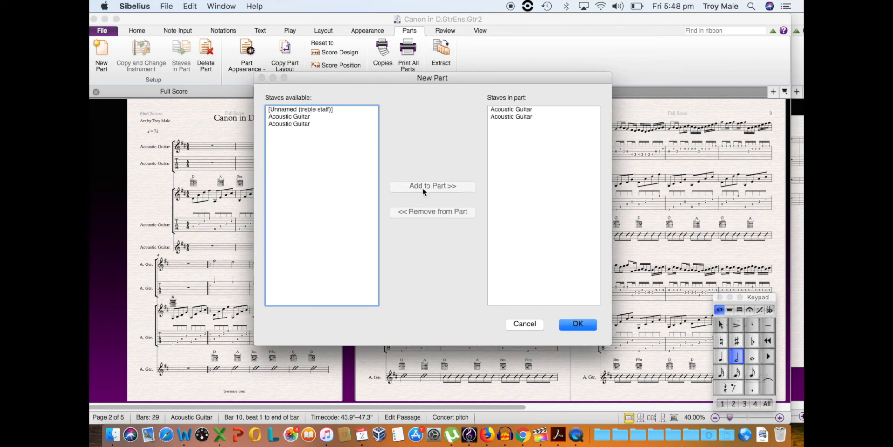
click(578, 325)
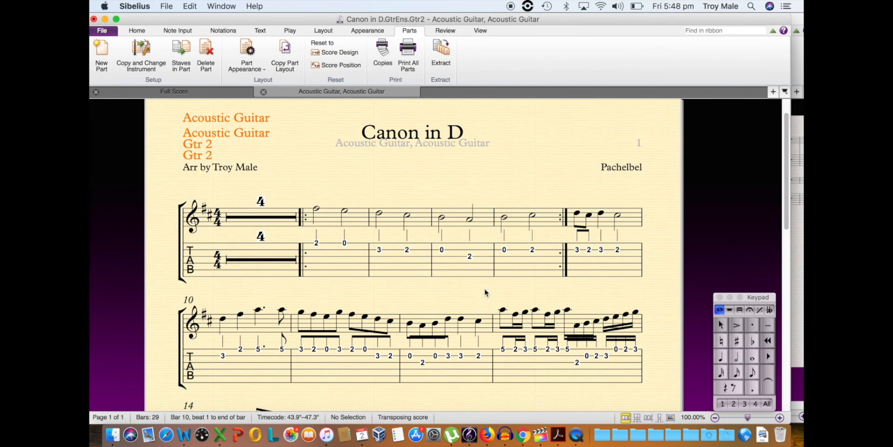
- Widen the gap between notation and tab staves in the new part's first two systems, and compare the part with the full score
click(484, 372)
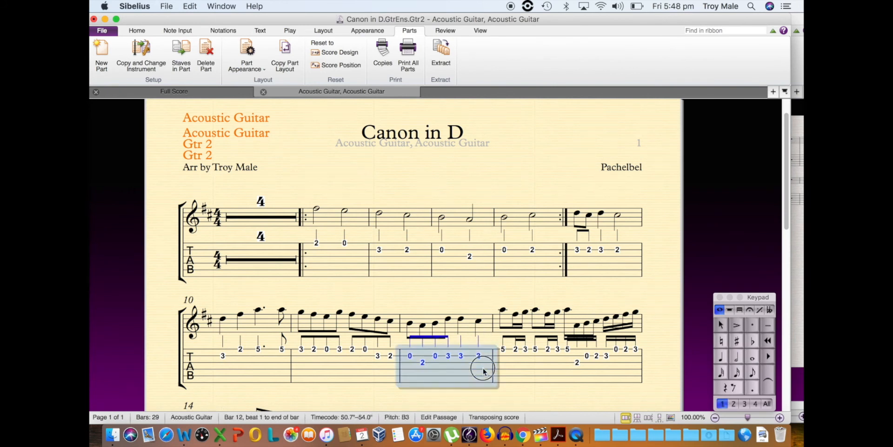
click(421, 262)
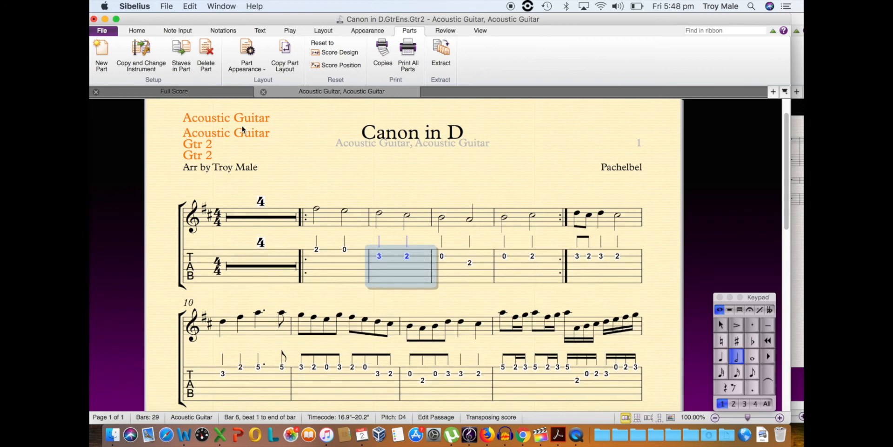
click(219, 93)
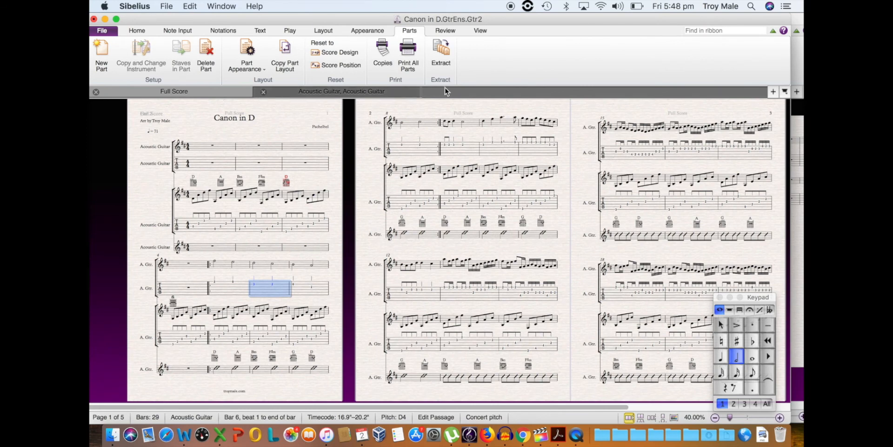
click(388, 91)
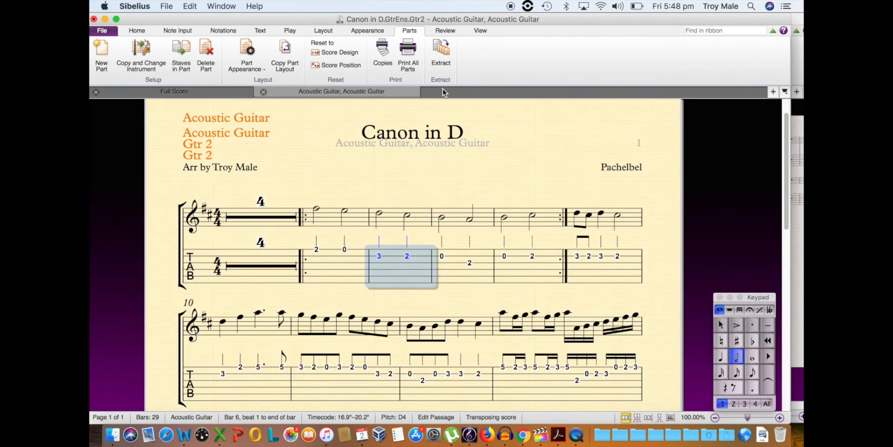